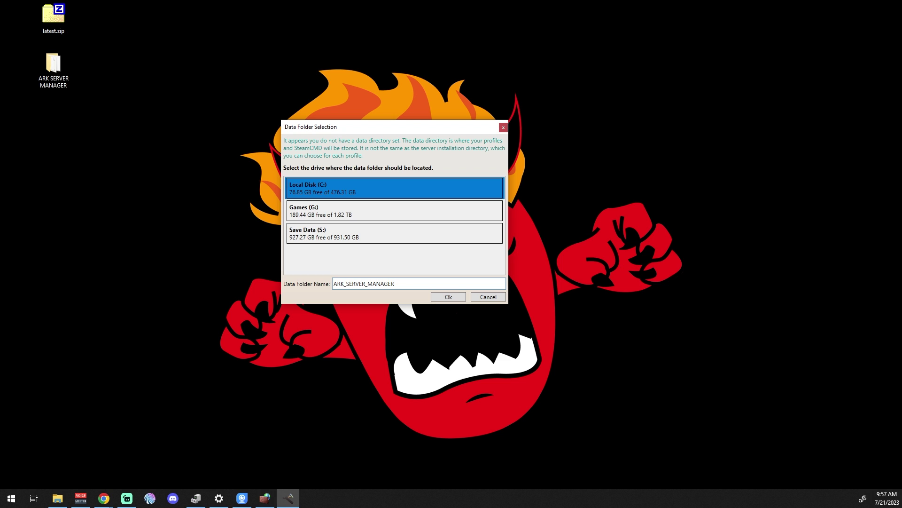
Set the data folder to ARK_SERVER_MANAGER on the Save Data (S:) drive and accept the storage location and required restart
click(395, 233)
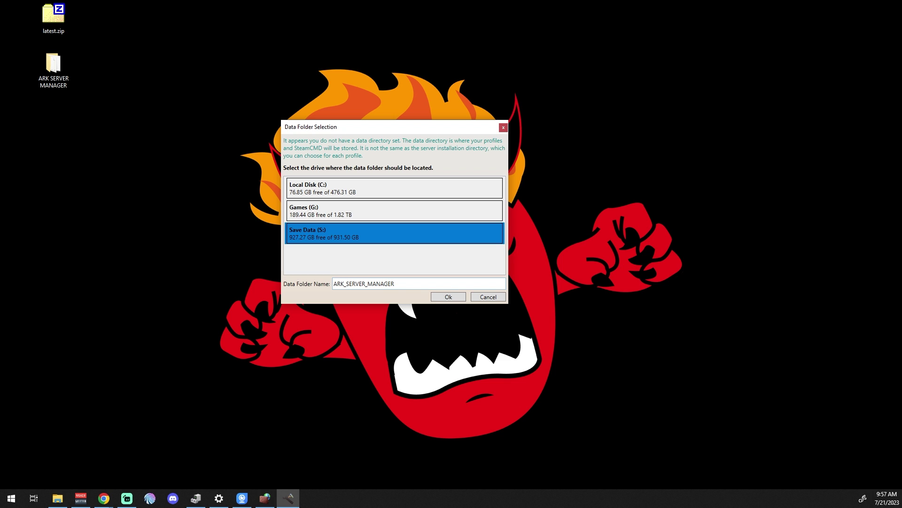
key(Return)
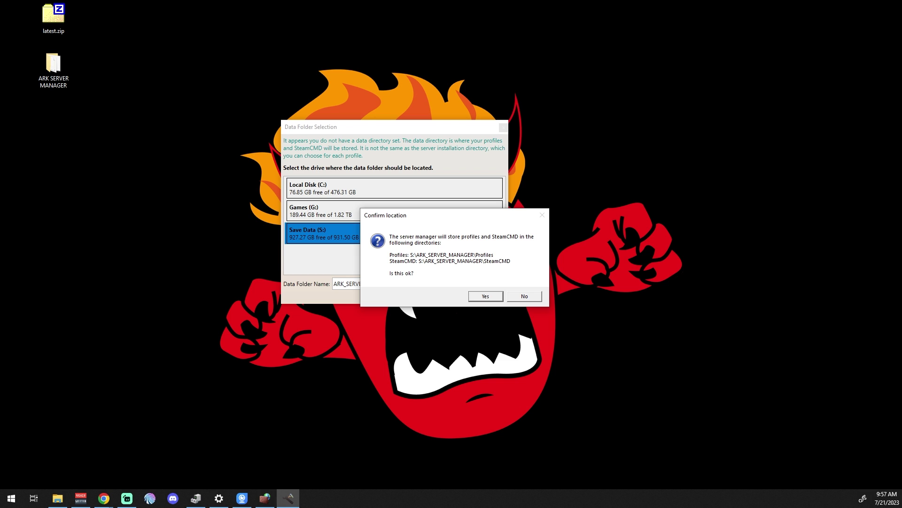
key(Return)
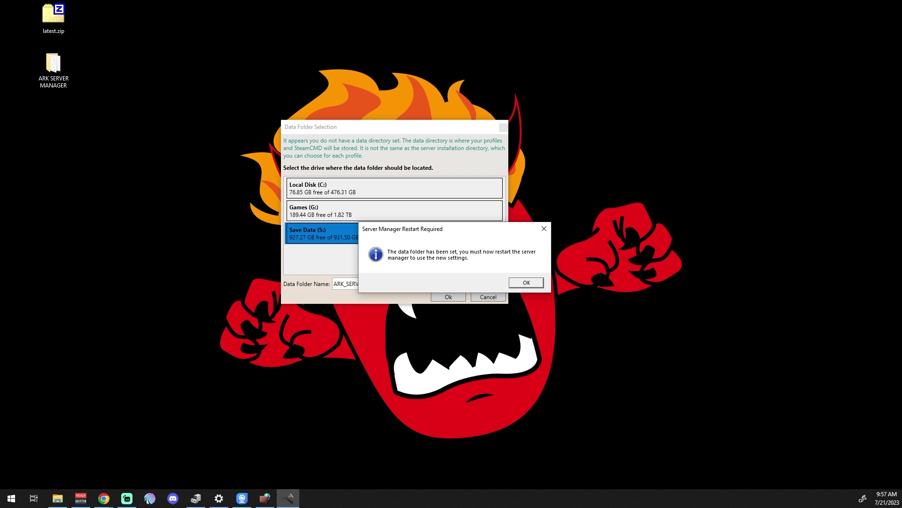
key(Return)
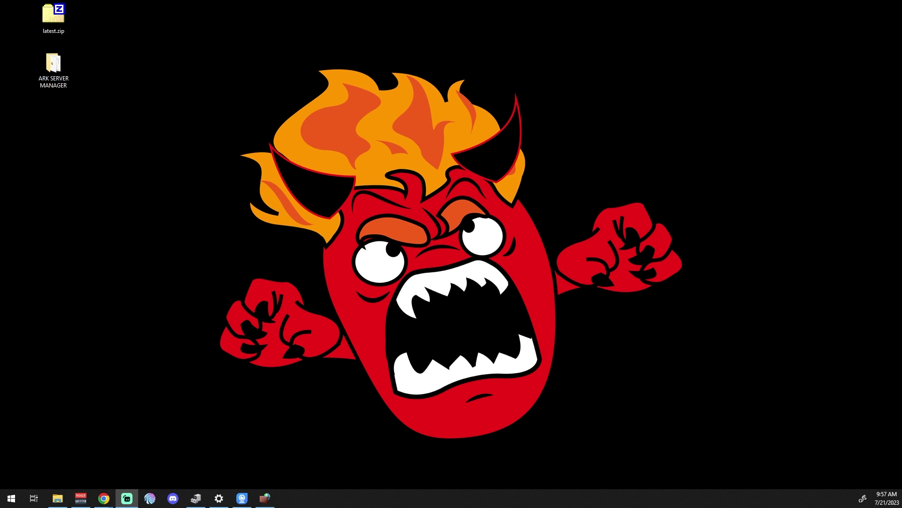
Relaunch ARK Server Manager from its desktop folder, close the folder window and maximize the manager window
double_click(53, 66)
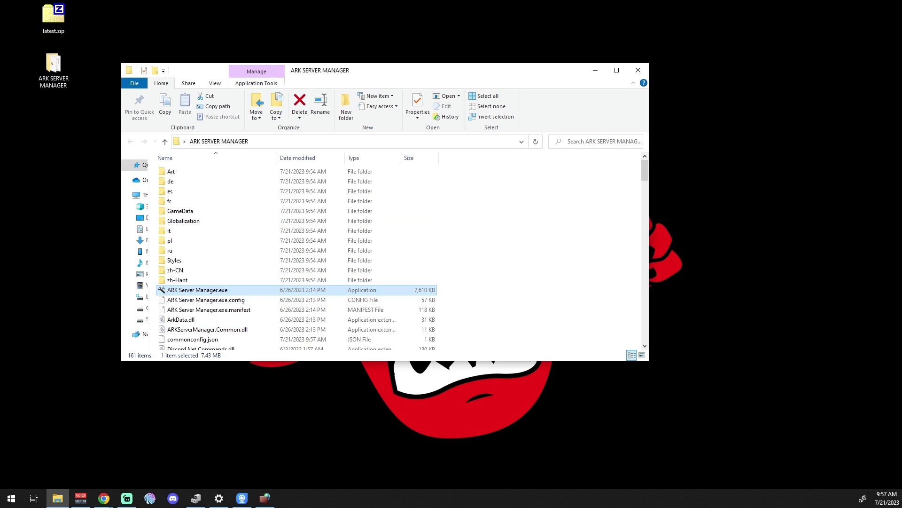
key(Return)
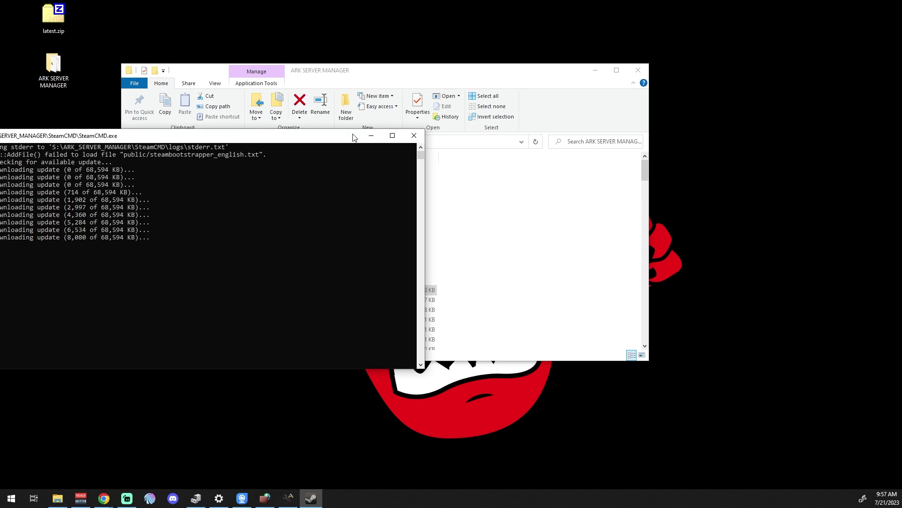
drag(390, 142, 415, 23)
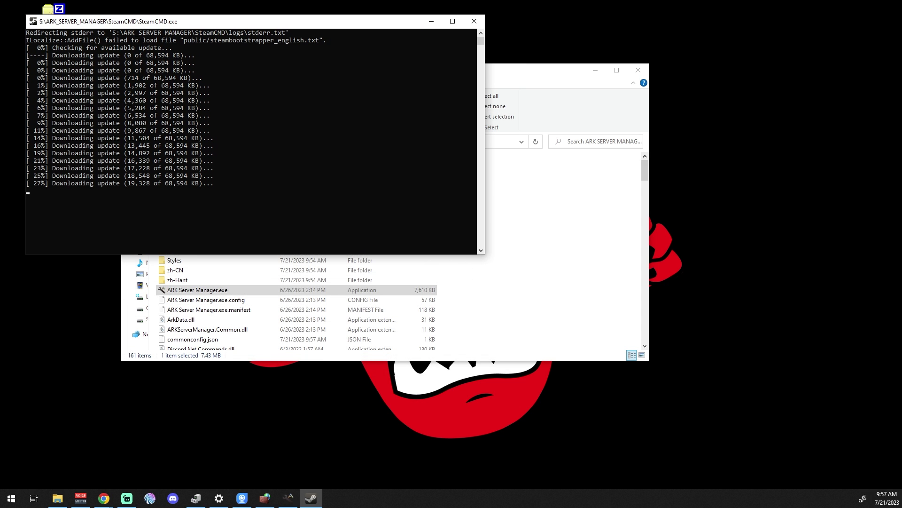
click(638, 70)
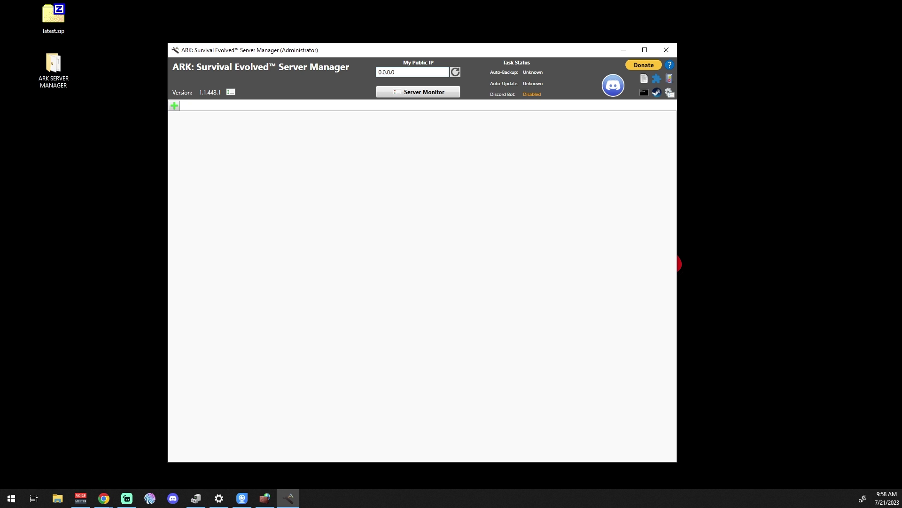
click(645, 50)
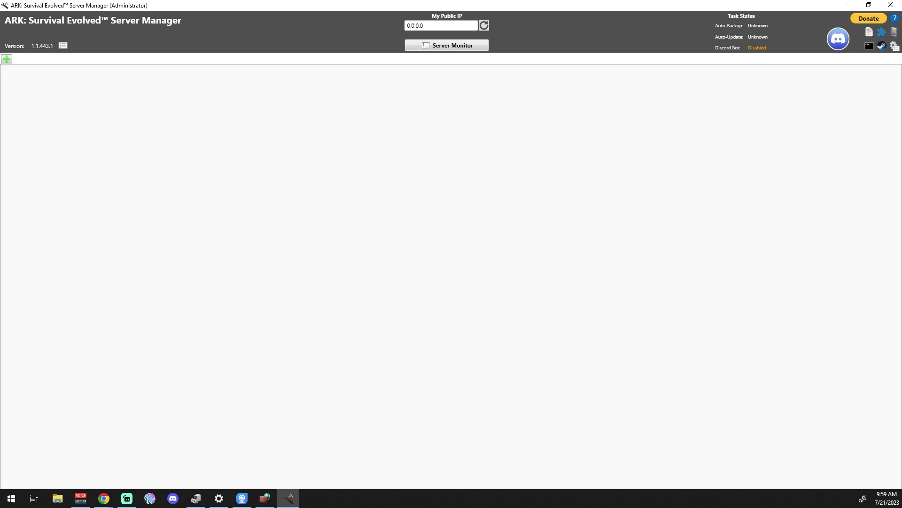
Add a new server profile, name it "Twitchy's Test Server" and save it
click(7, 58)
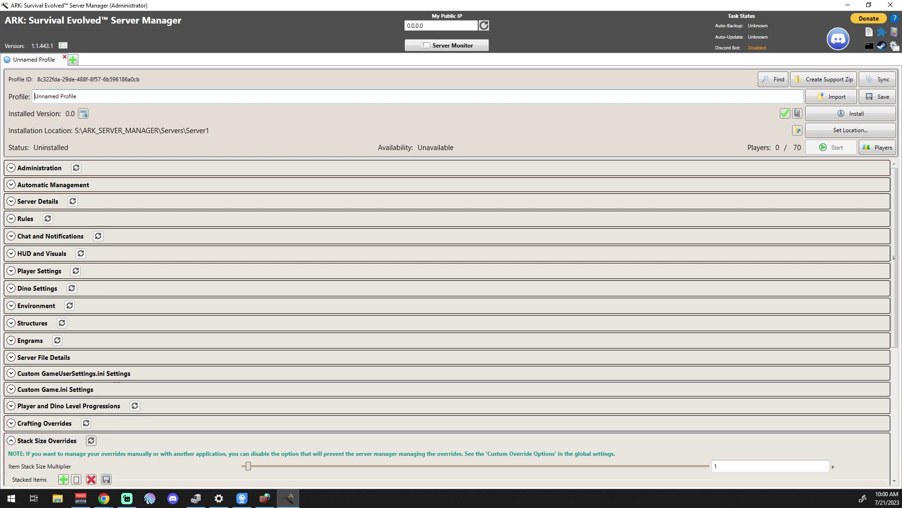
key(ctrl+a)
text(Twitchy)
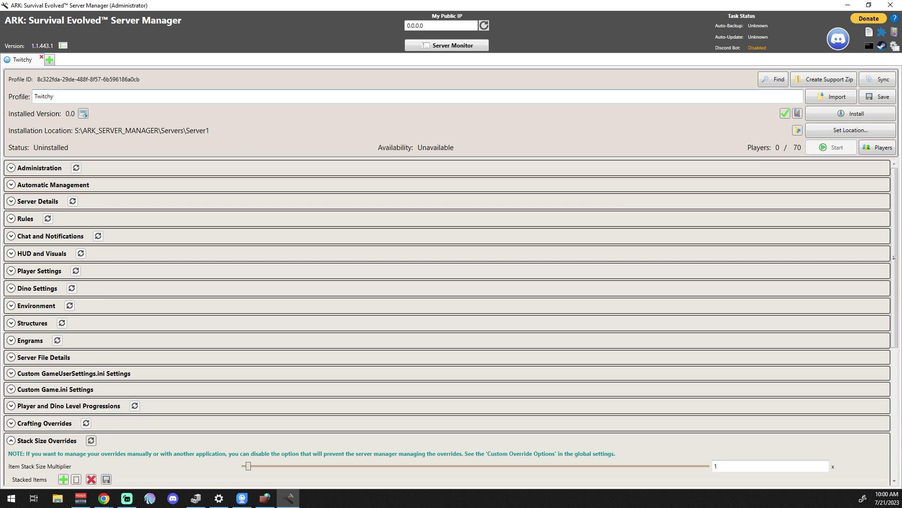
text('s Test Server)
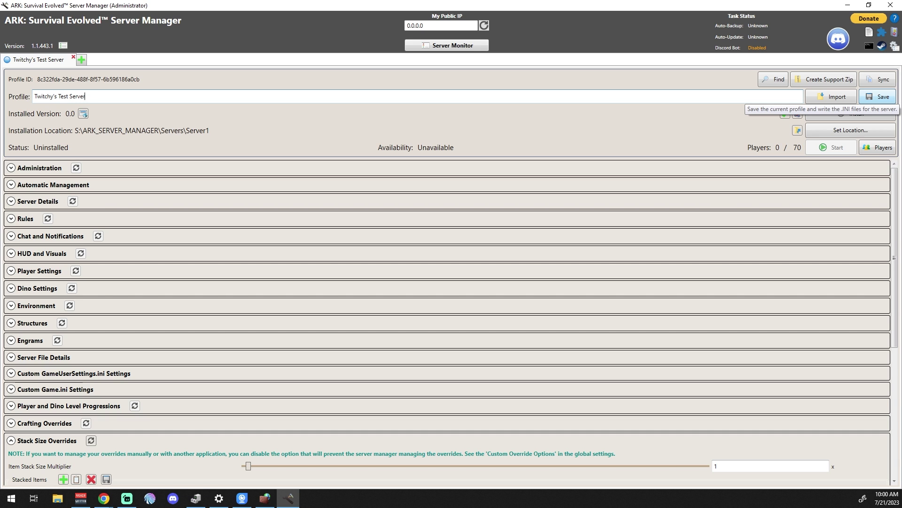
click(877, 97)
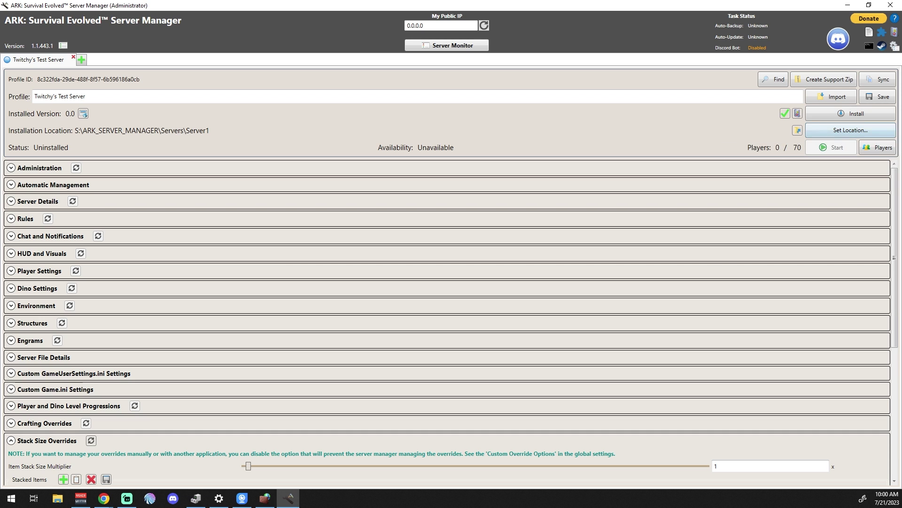
While choosing the install directory, create a folder named TwitchysTestServer inside Servers, then close the chooser and save the profile
click(850, 130)
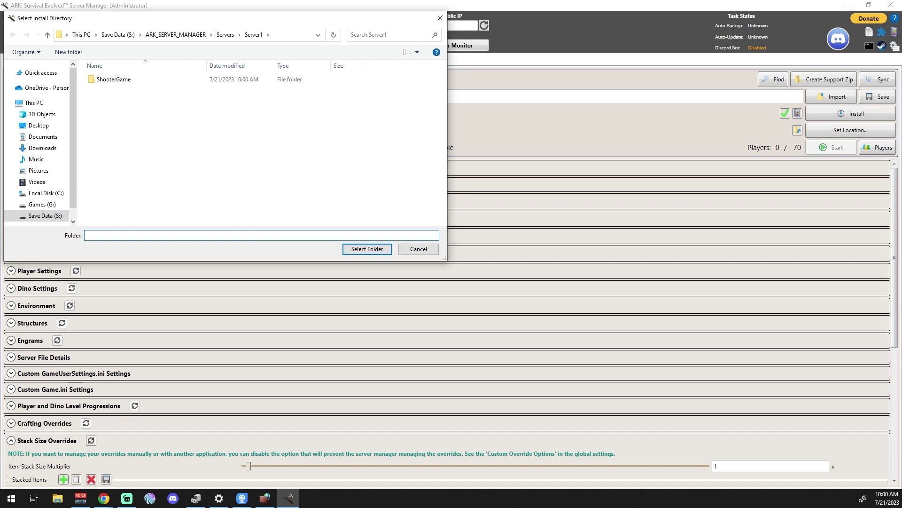
click(225, 35)
right_click(179, 121)
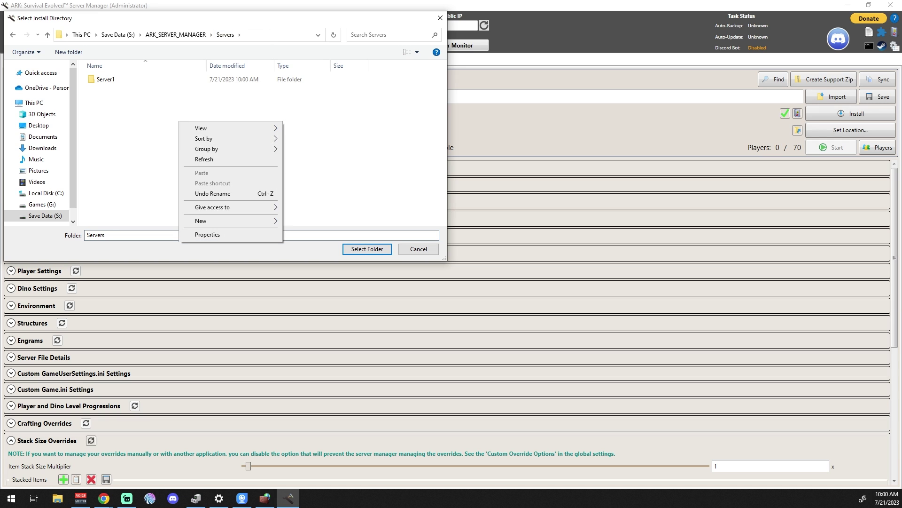
mouse_move(225, 221)
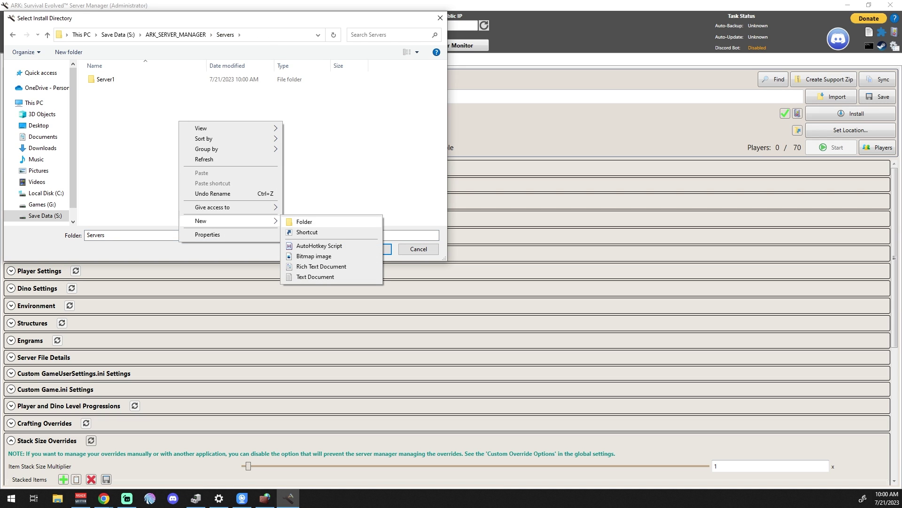
click(303, 222)
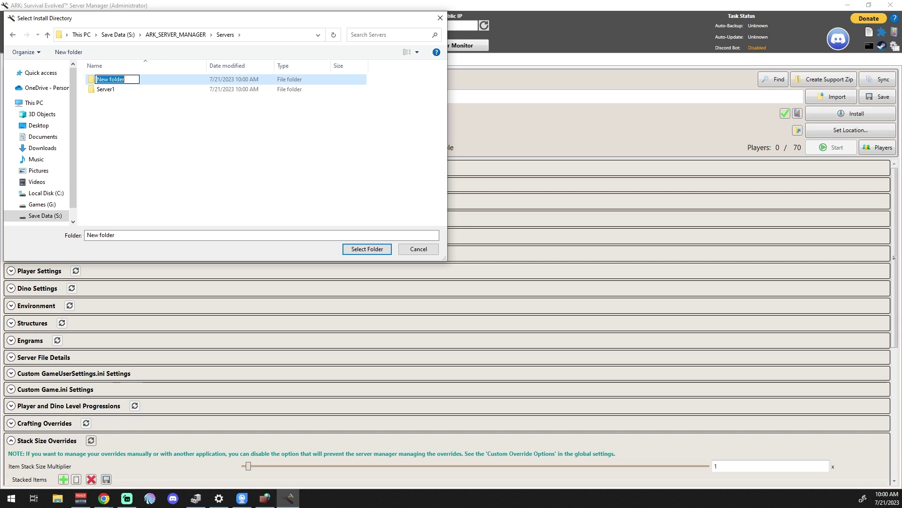
text(T)
text(witchysTe)
text(stServer)
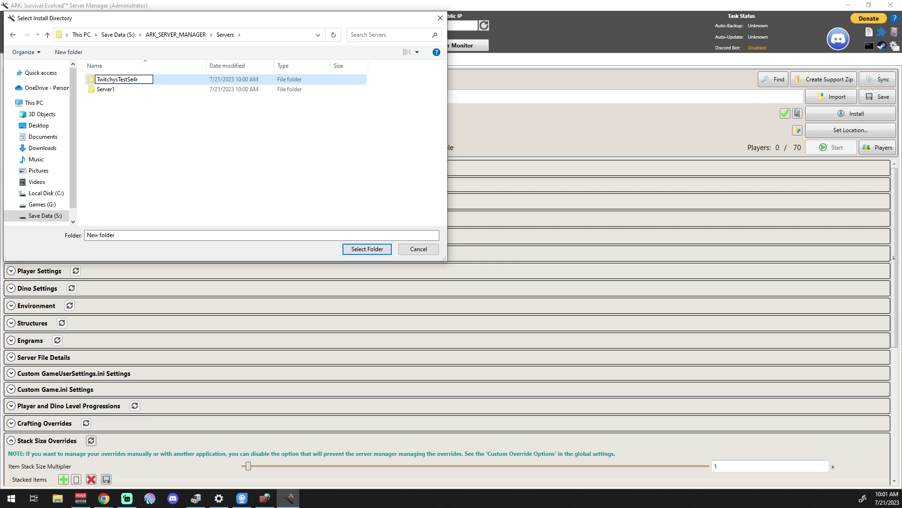
key(Return)
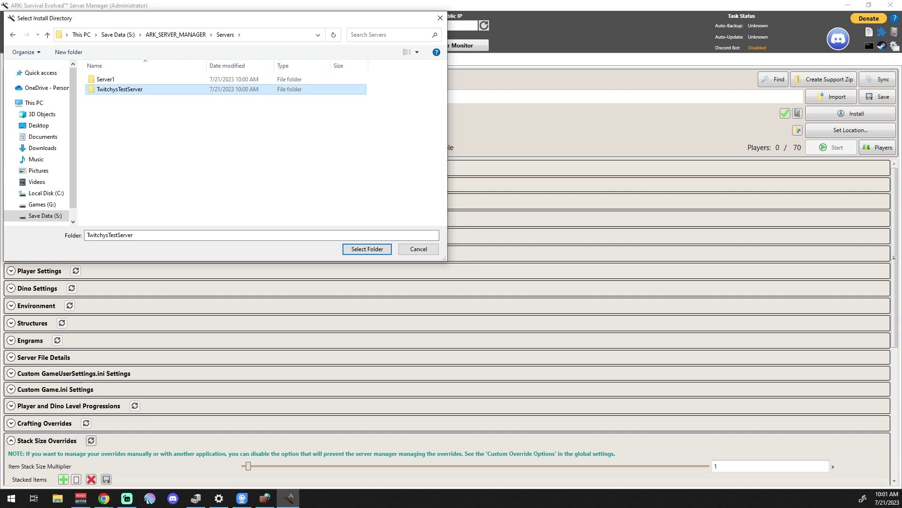
click(440, 18)
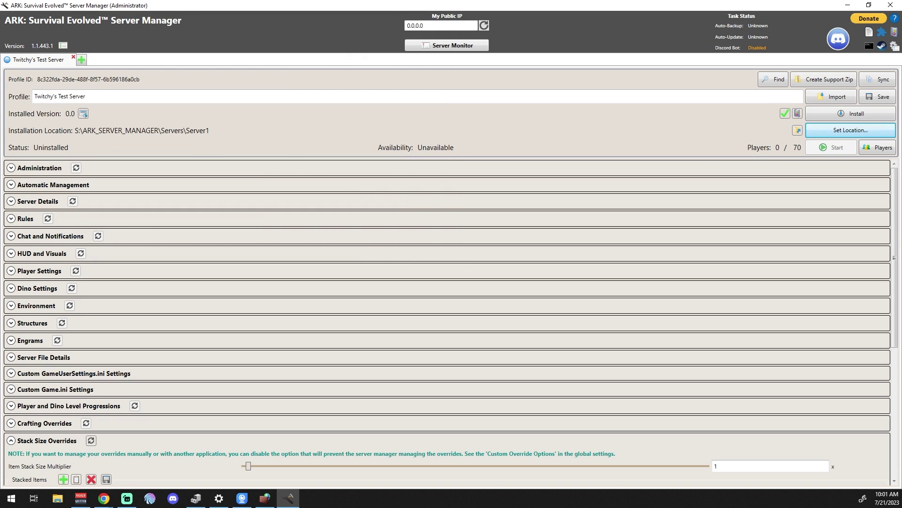
click(877, 96)
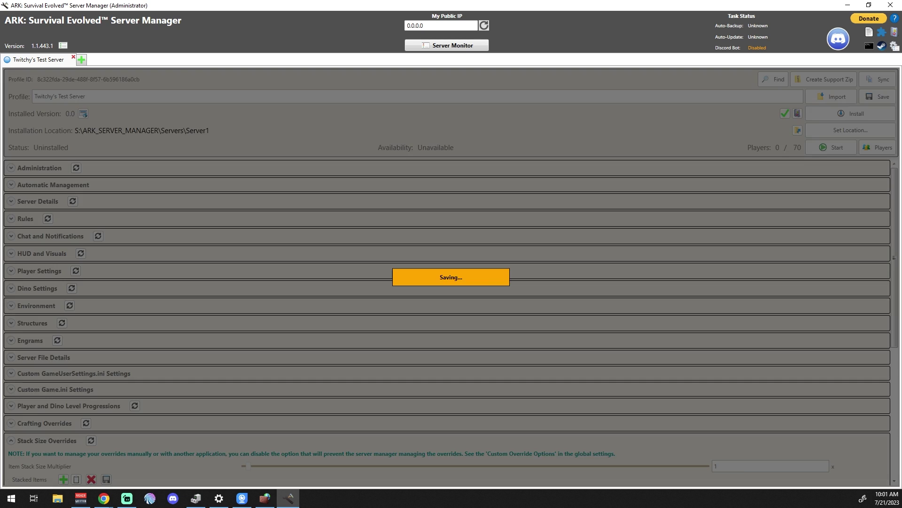
Set the profile's installation location to S:\ARK_SERVER_MANAGER\Servers\TwitchysTestServer
click(850, 130)
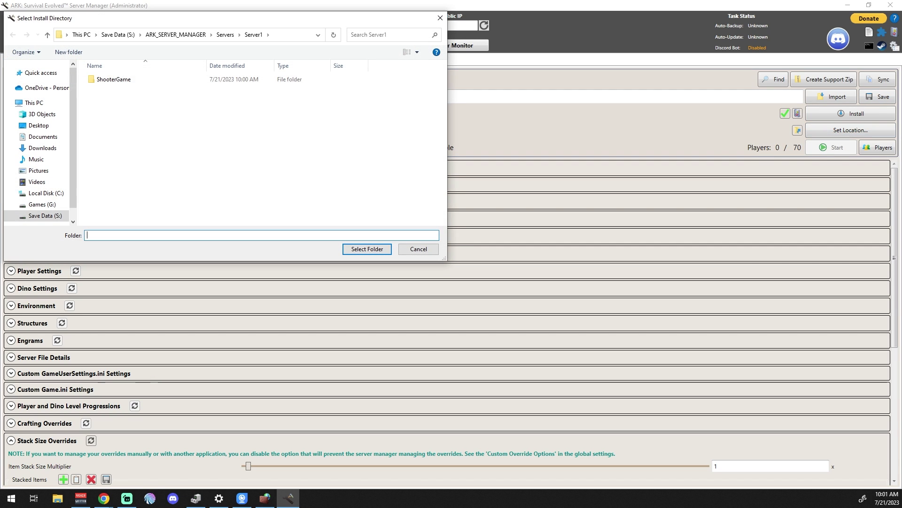
click(225, 34)
double_click(117, 88)
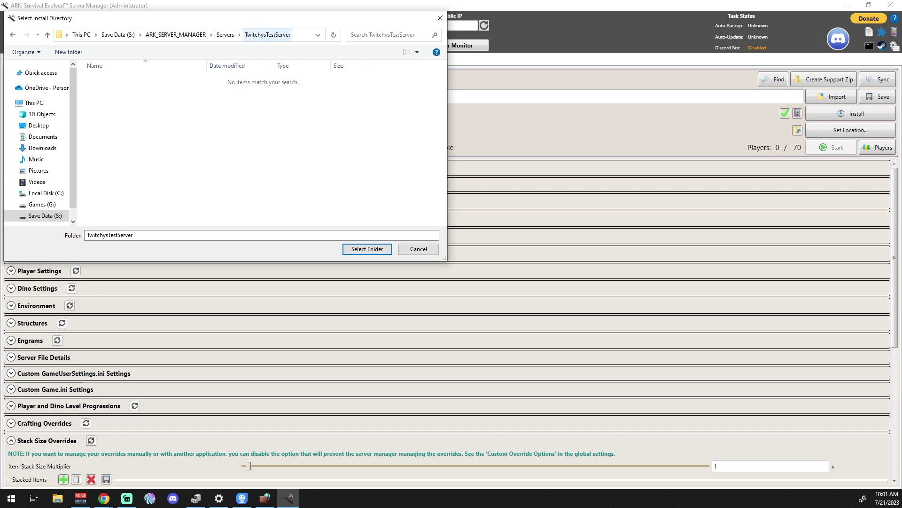
click(225, 34)
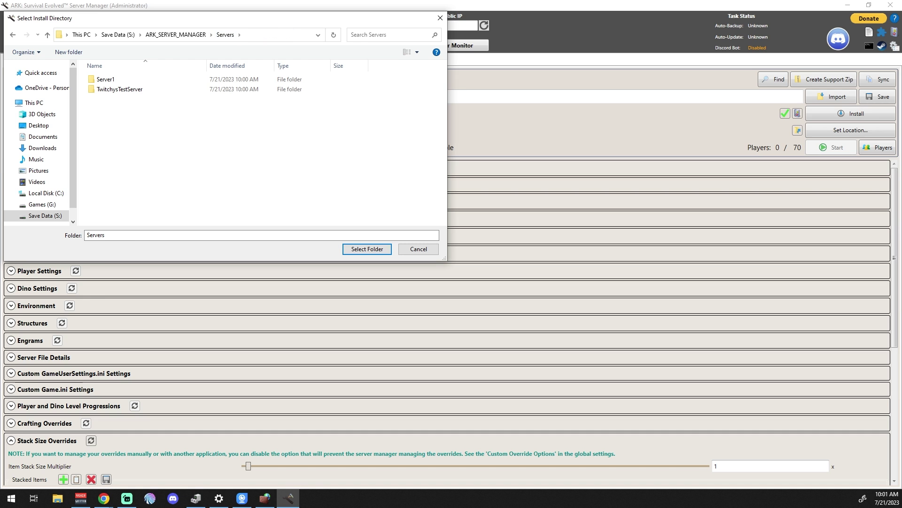
double_click(117, 89)
click(367, 249)
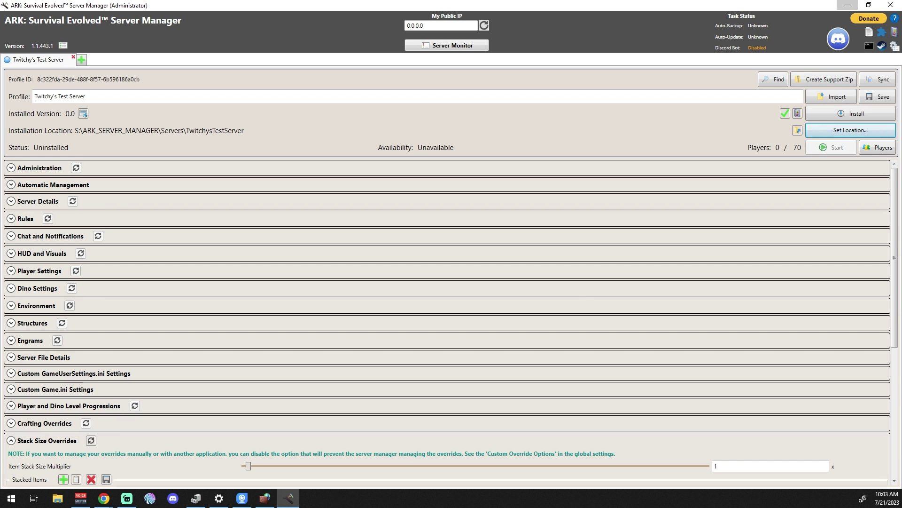
Minimize the server manager, switch to the portforward.com window in Chrome and open its router listing page
click(848, 5)
click(103, 498)
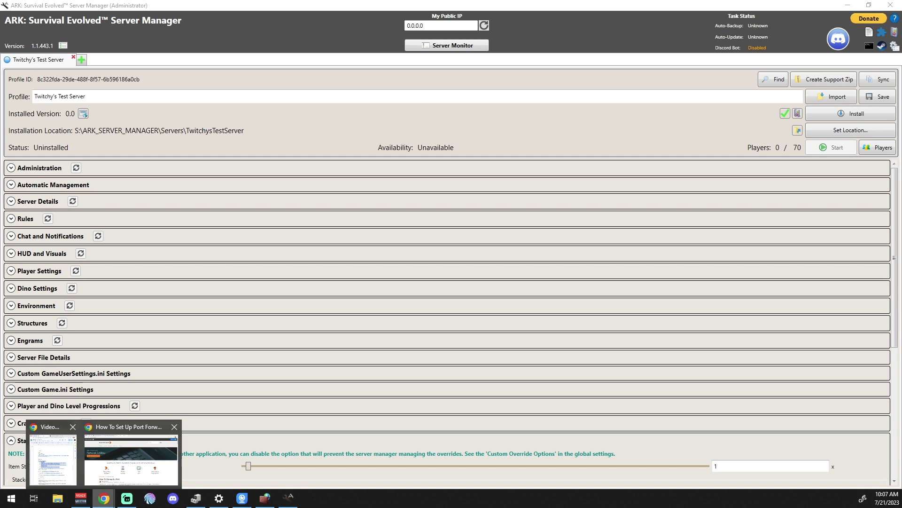
click(136, 447)
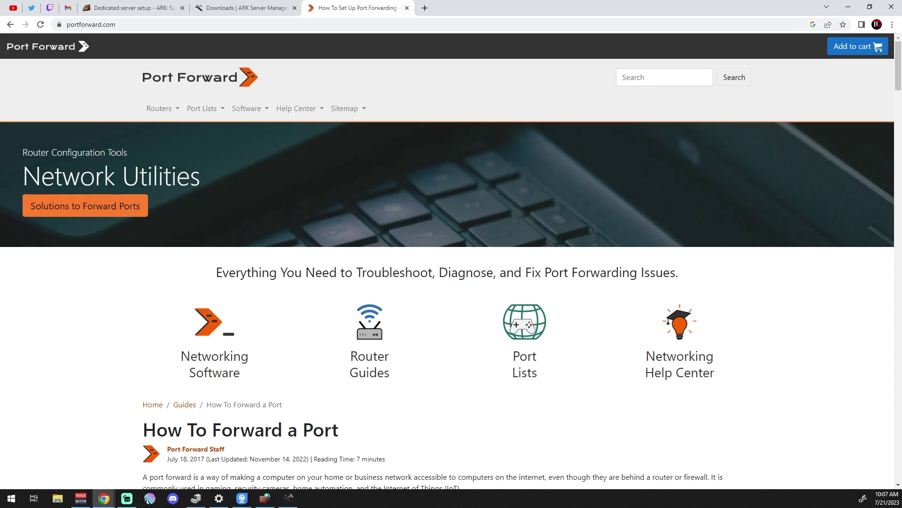
click(158, 108)
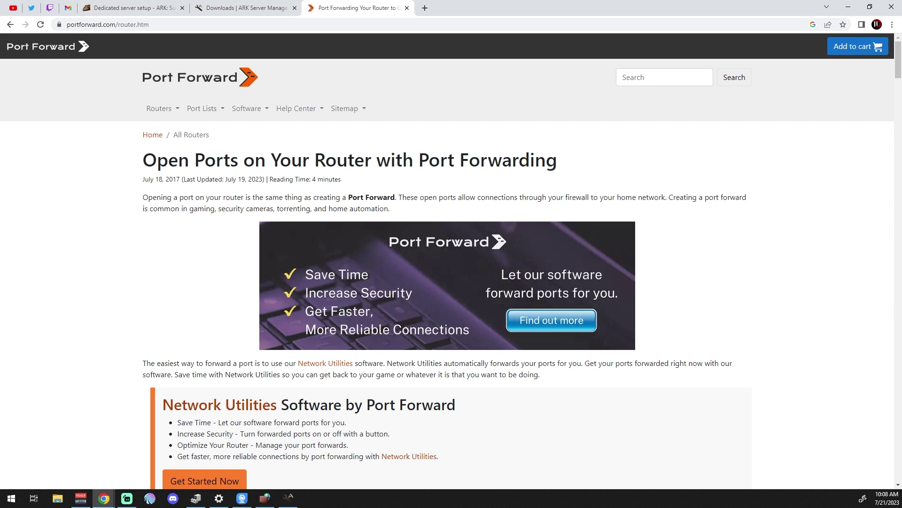
Look through the alphabetical list of router brands that have port forwarding guides
scroll(447, 348, down, 20)
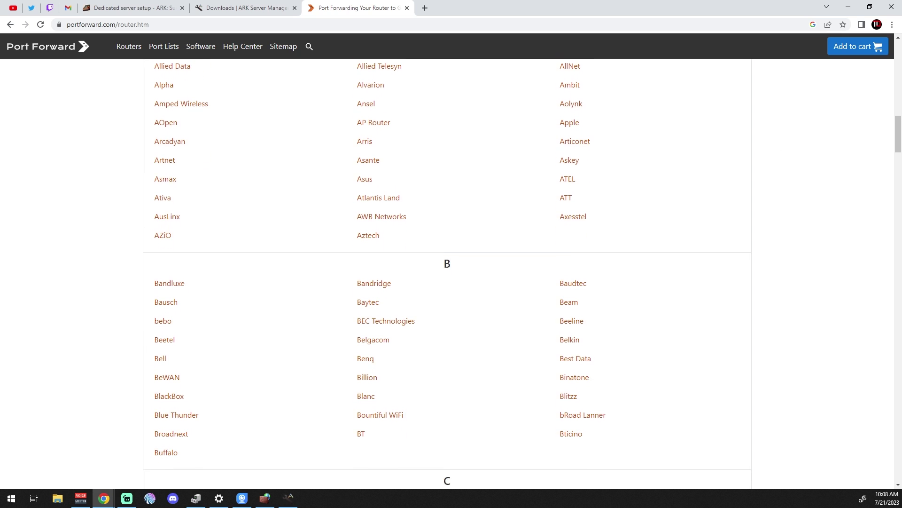
scroll(447, 348, down, 20)
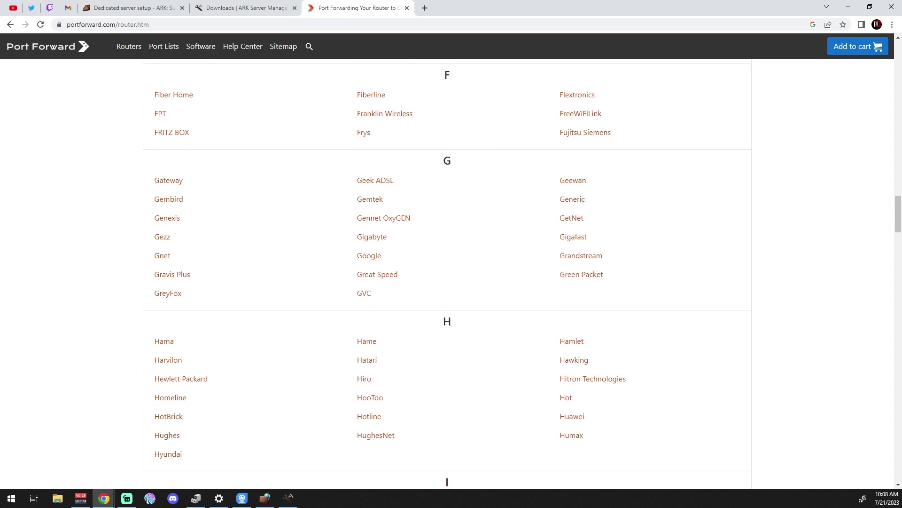
scroll(447, 273, down, 5)
scroll(447, 272, down, 15)
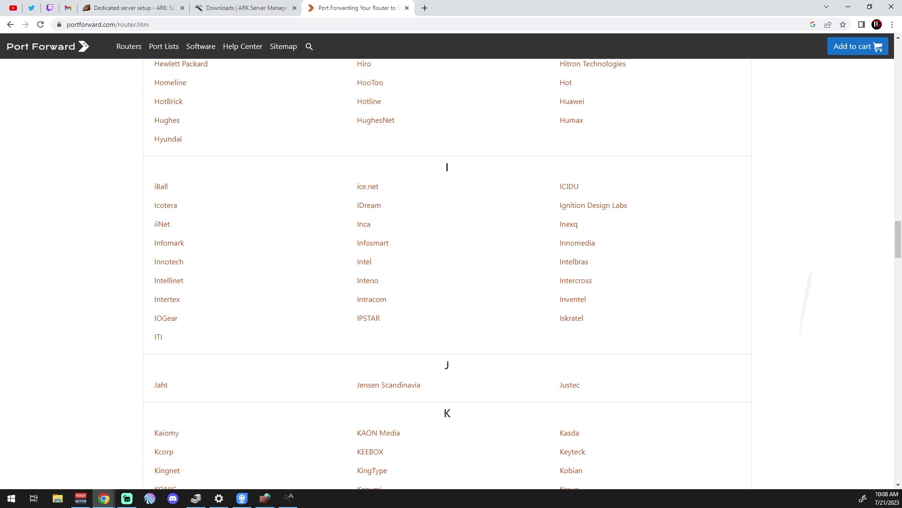
scroll(447, 272, down, 5)
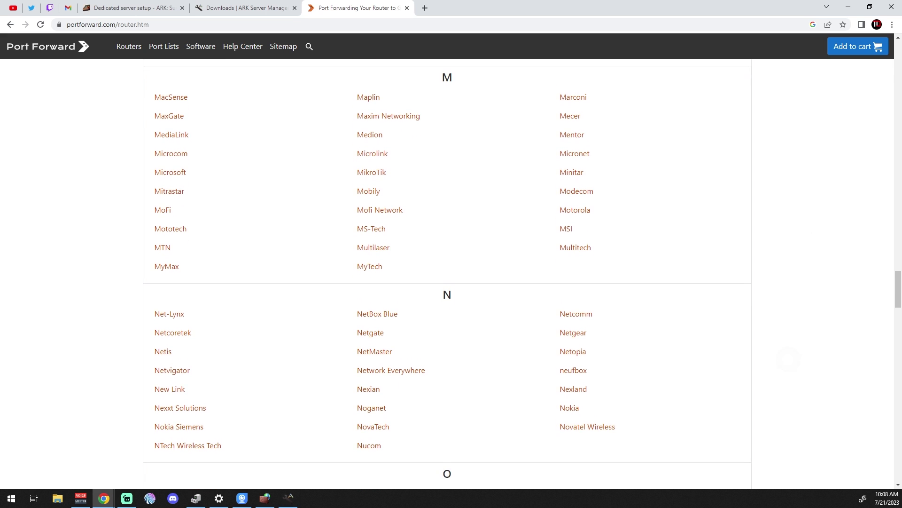
scroll(447, 273, down, 10)
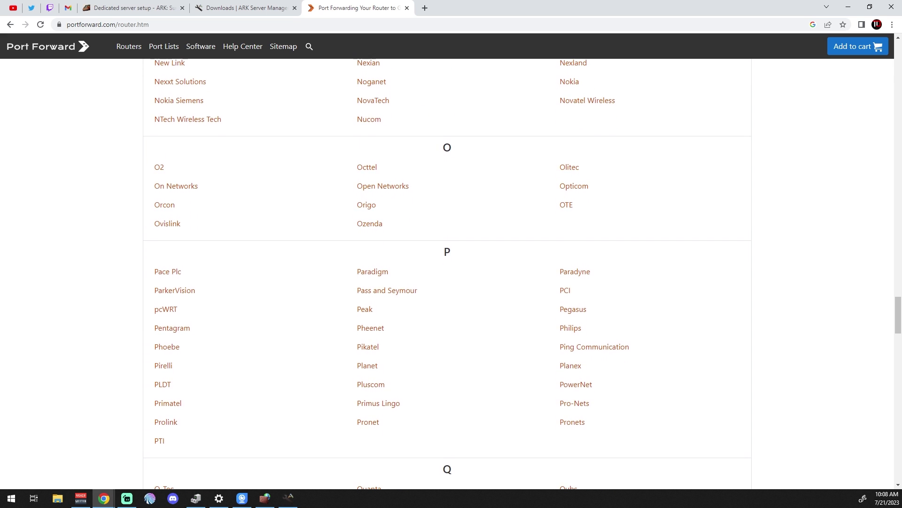
scroll(447, 273, down, 12)
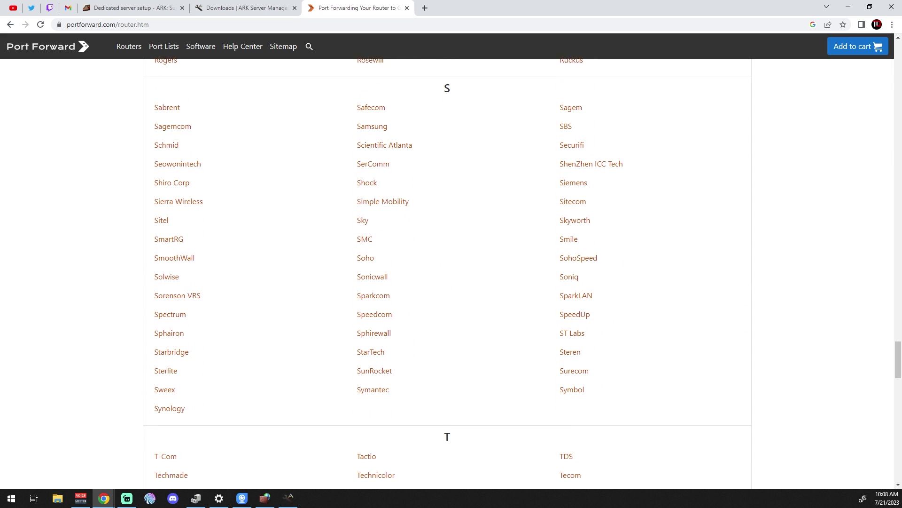
scroll(447, 273, down, 7)
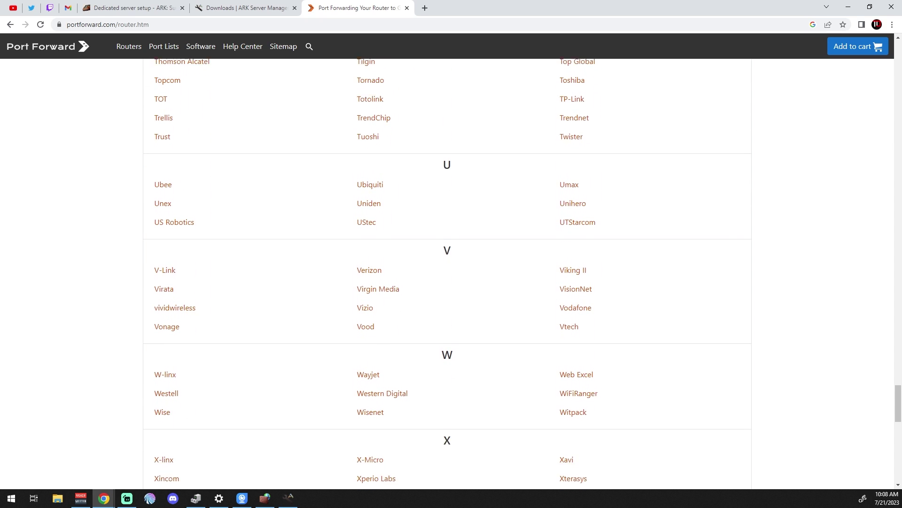
Find Netgear in the router brand list and open the port forwarding guide for its CGD24G model
scroll(446, 273, up, 8)
scroll(447, 272, up, 17)
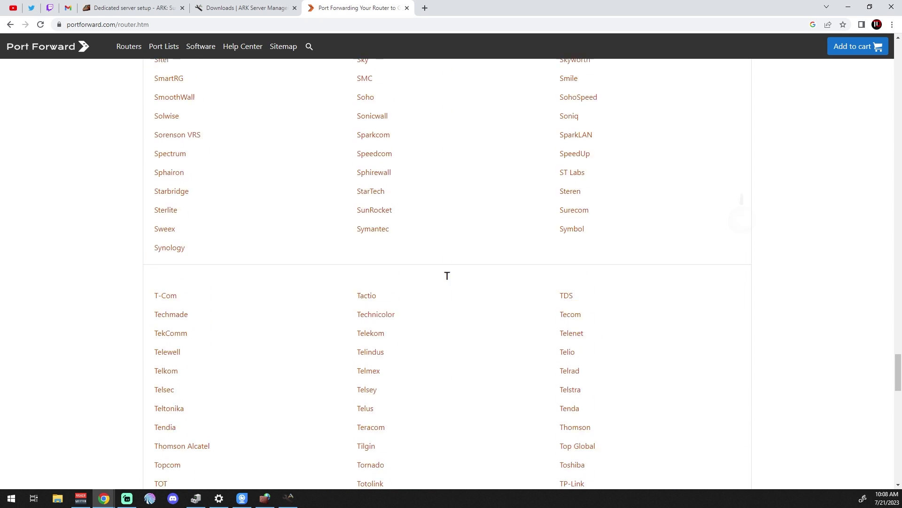
scroll(447, 272, up, 12)
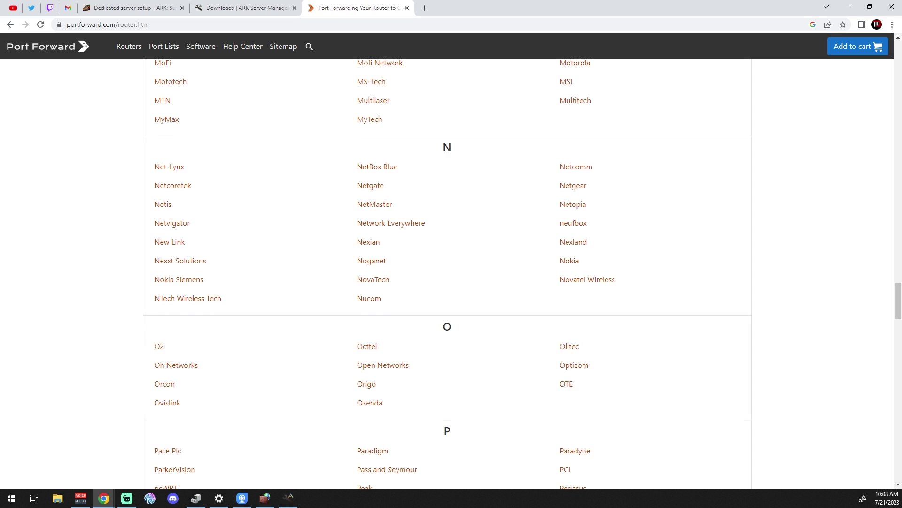
scroll(447, 273, down, 2)
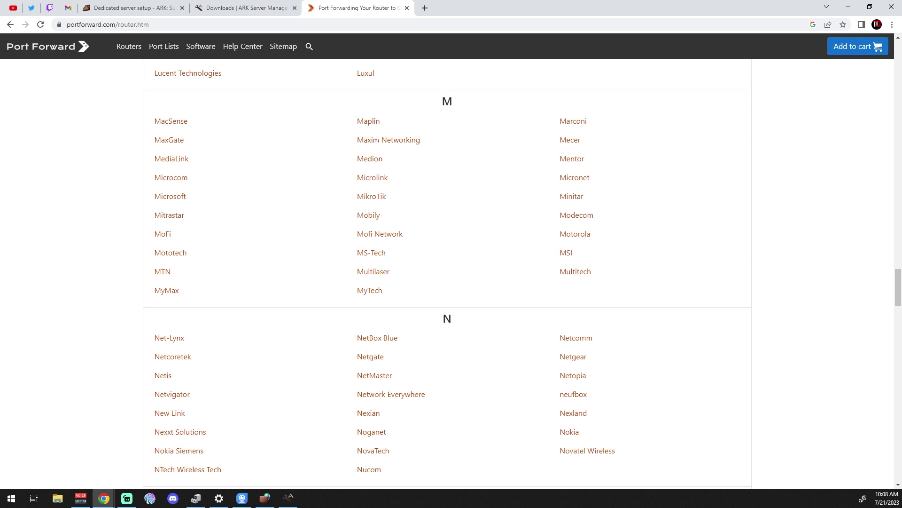
click(574, 356)
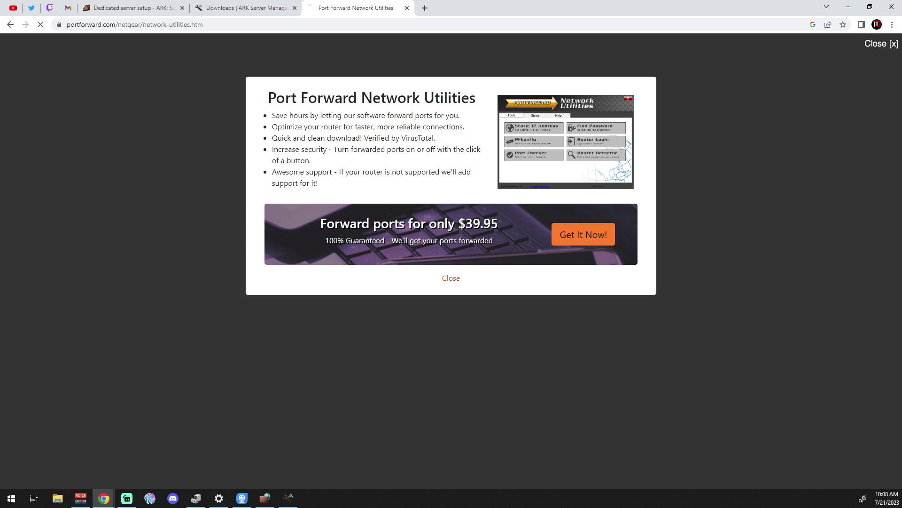
scroll(447, 270, down, 13)
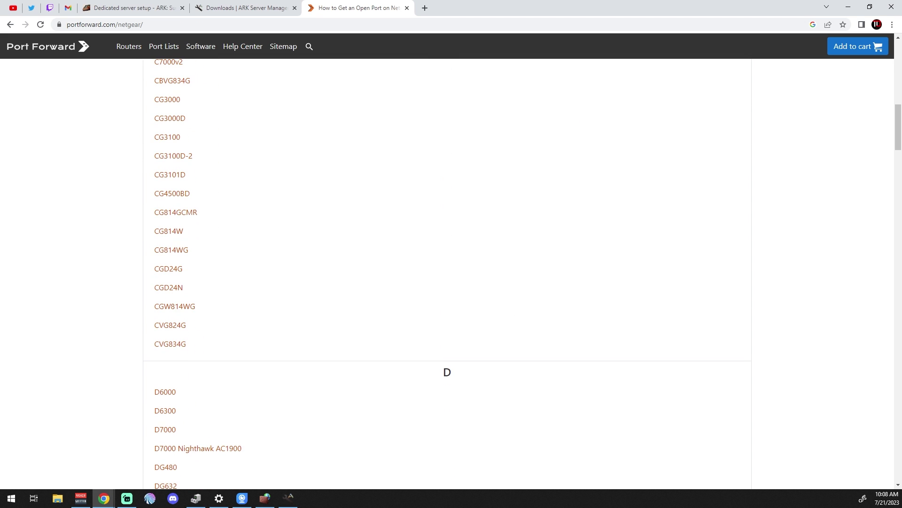
click(170, 268)
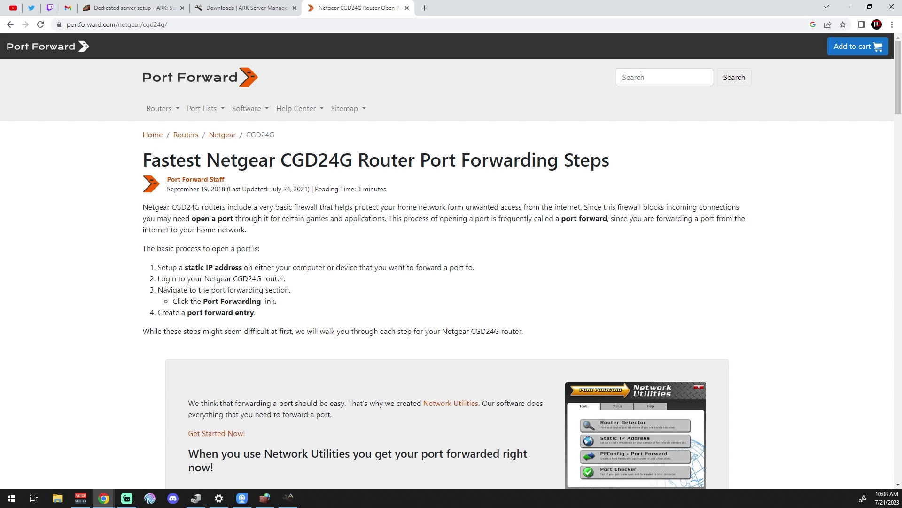
Read through the Netgear CGD24G guide's steps on static IP, router login, the port forwarding page and custom rule entries
scroll(447, 265, down, 9)
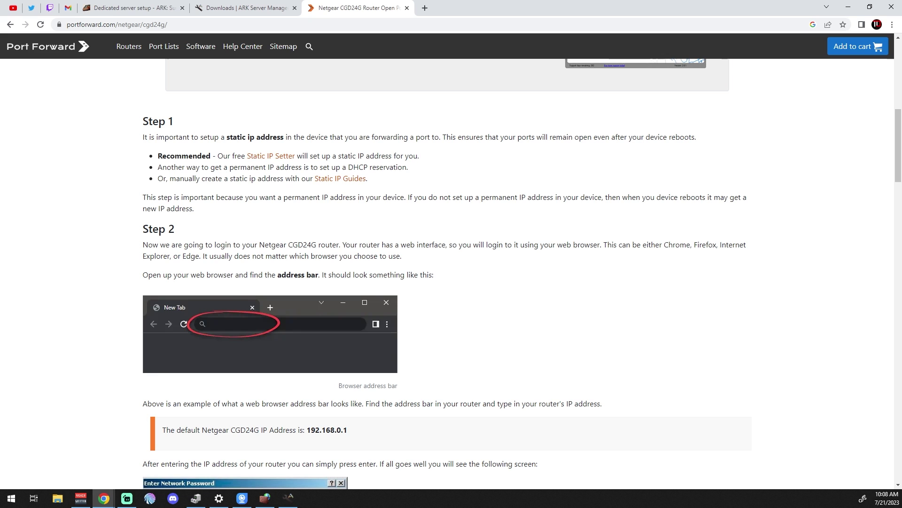
scroll(447, 275, down, 3)
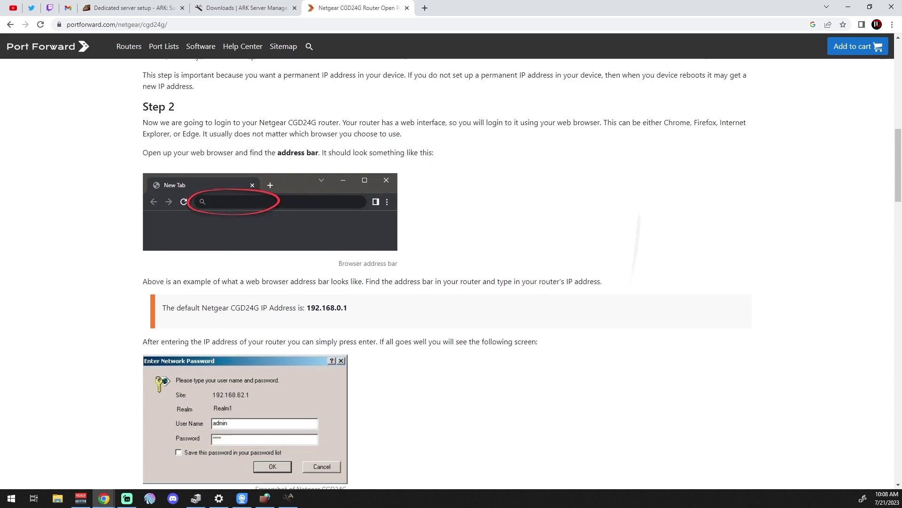
scroll(447, 275, down, 4)
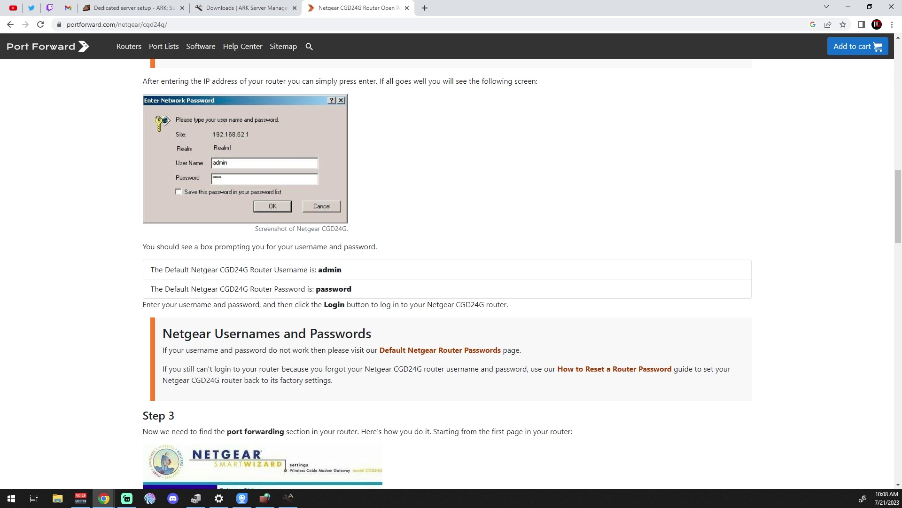
scroll(447, 275, down, 7)
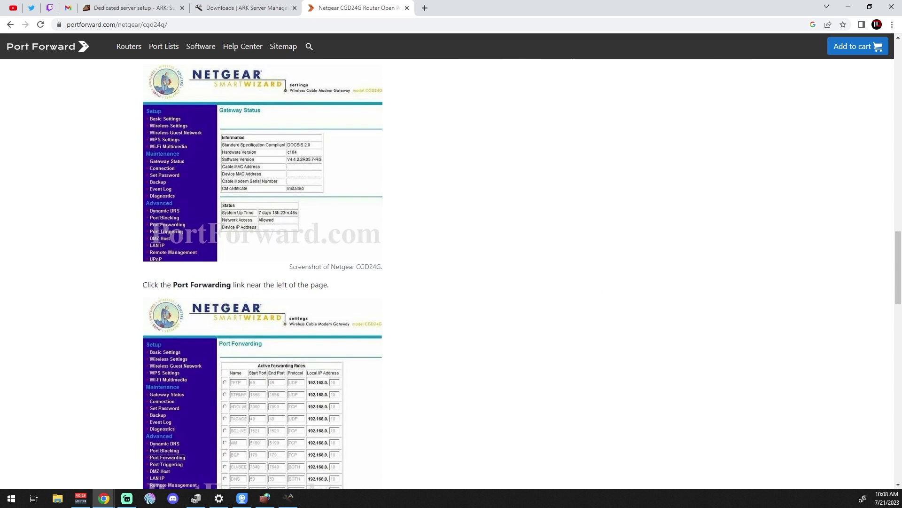
scroll(447, 275, down, 4)
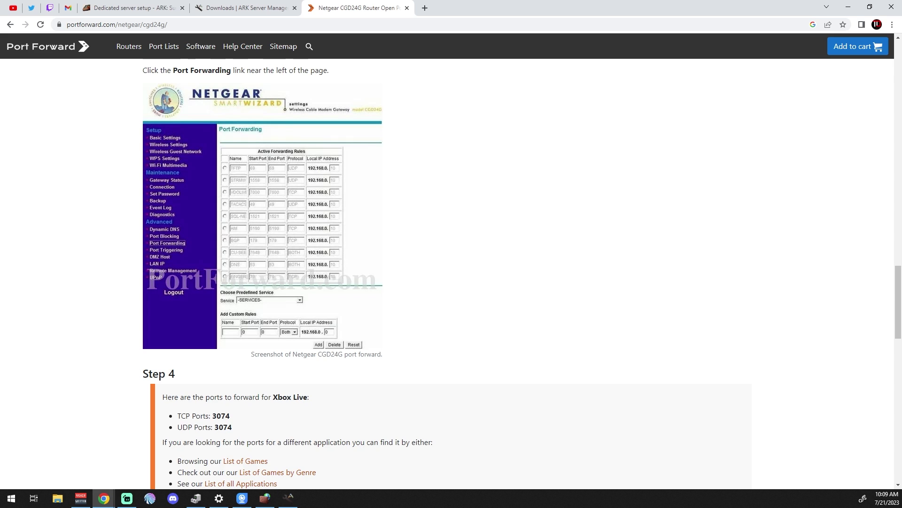
scroll(535, 236, down, 8)
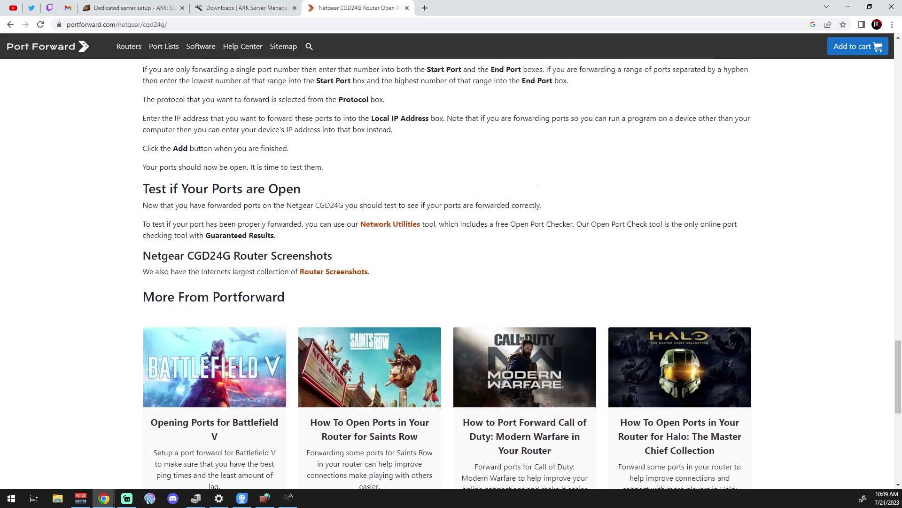
scroll(536, 236, up, 5)
scroll(447, 274, up, 3)
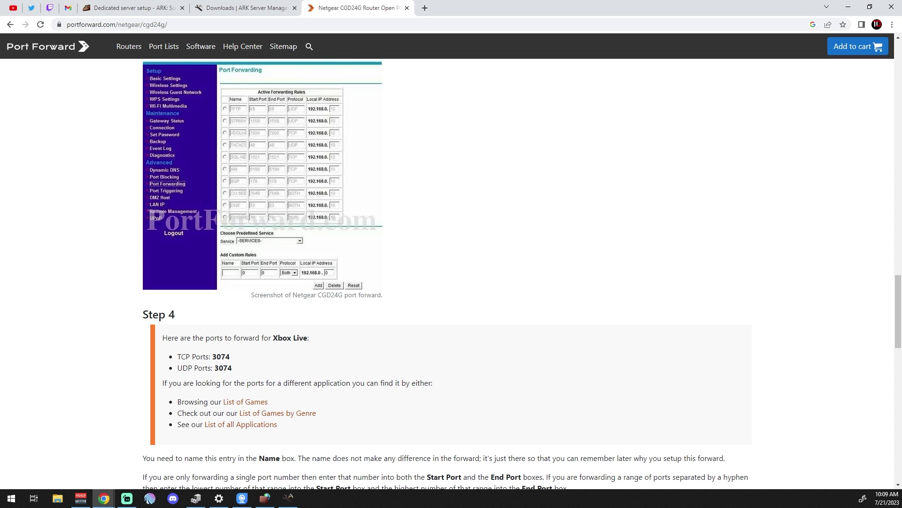
scroll(451, 272, up, 1)
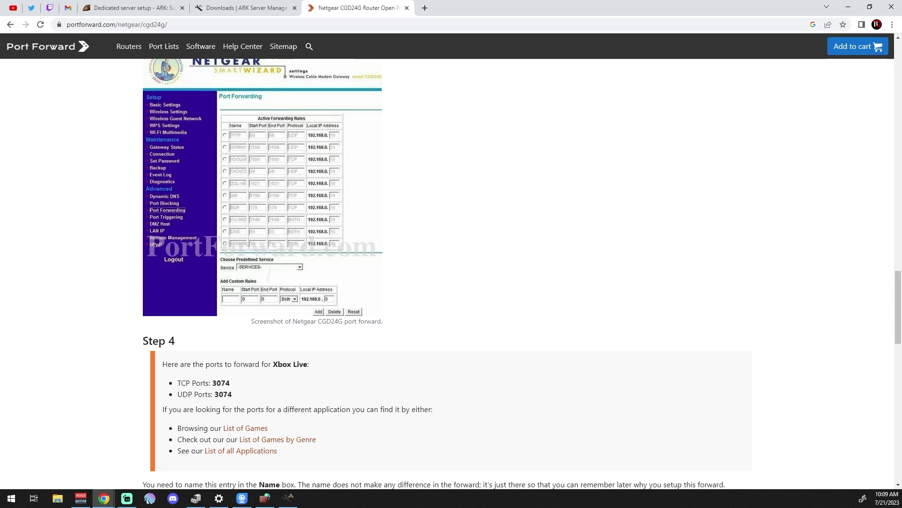
scroll(451, 273, down, 1)
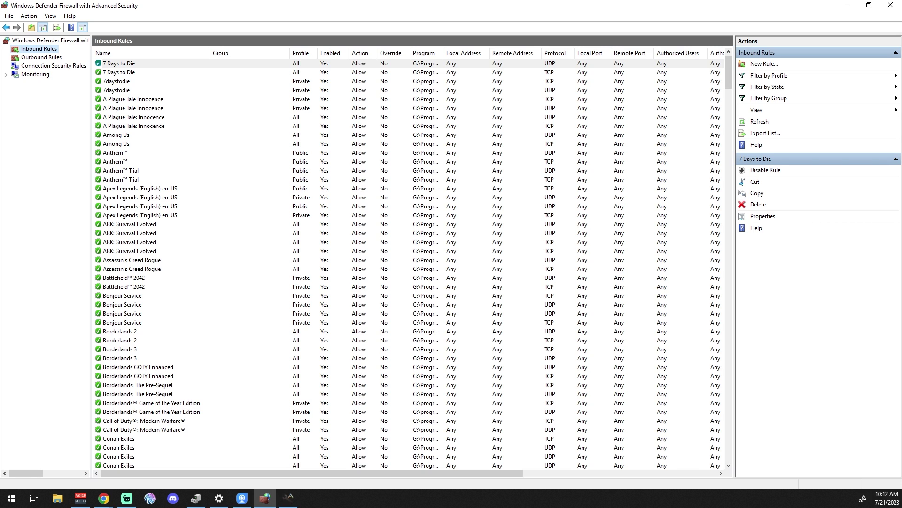
Minimize the firewall window, run ARK_WIN_FIREWALL.bat from the desktop as administrator, and refresh the firewall's inbound rules
click(129, 250)
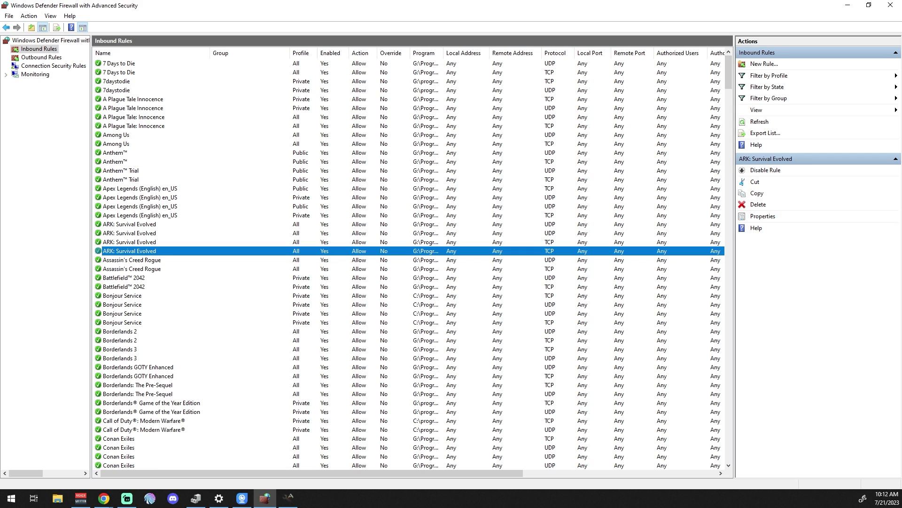
click(848, 5)
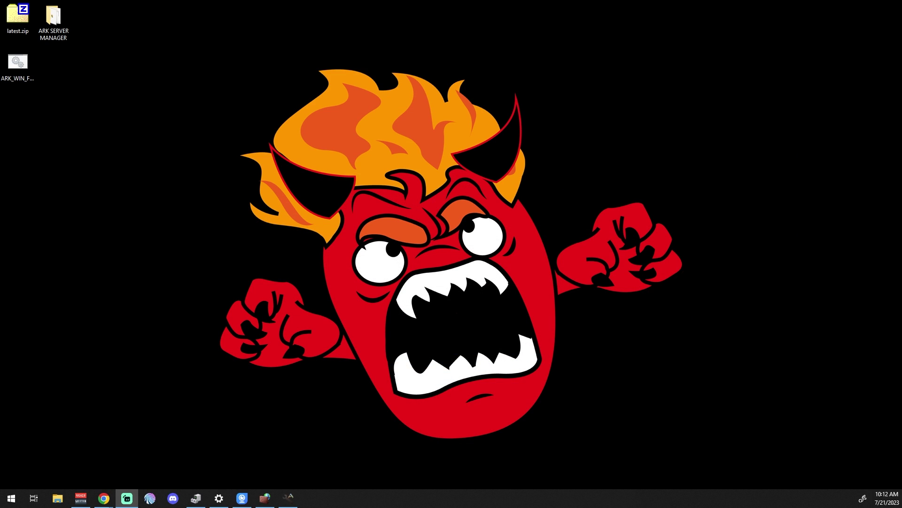
right_click(18, 62)
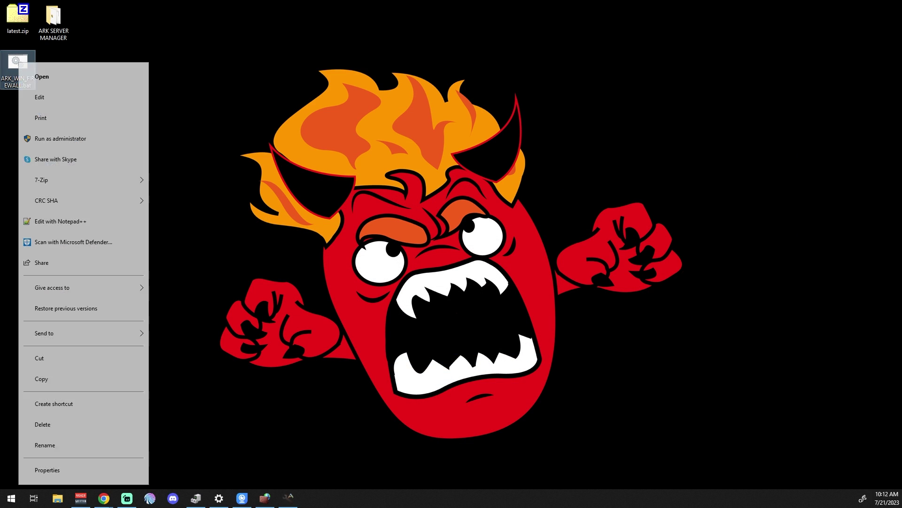
click(75, 140)
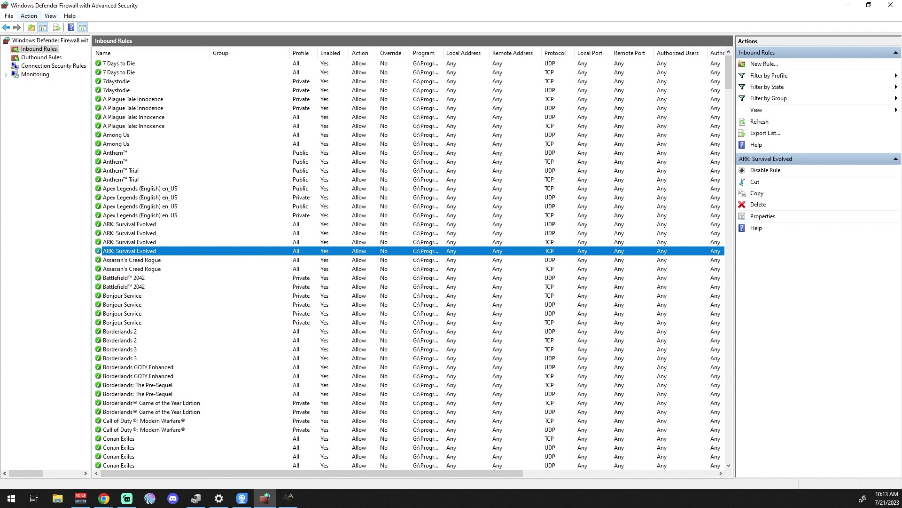
click(29, 16)
key(Escape)
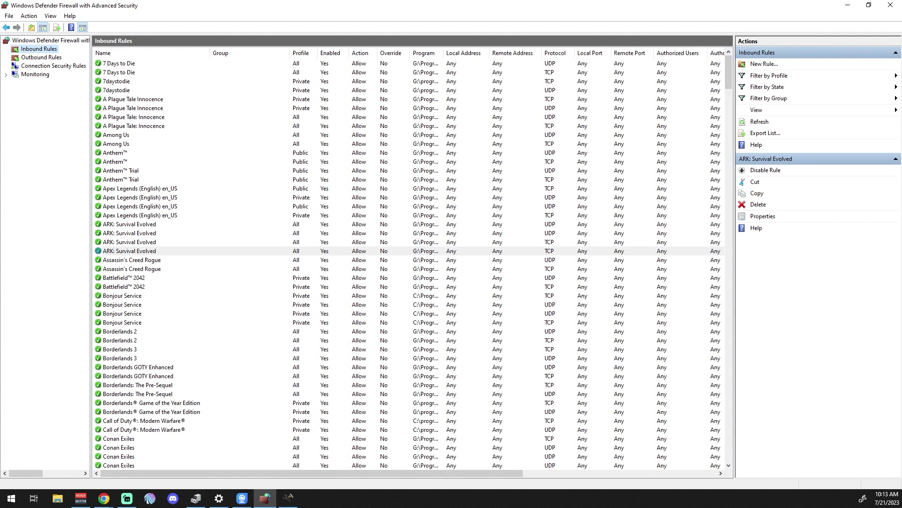
key(F5)
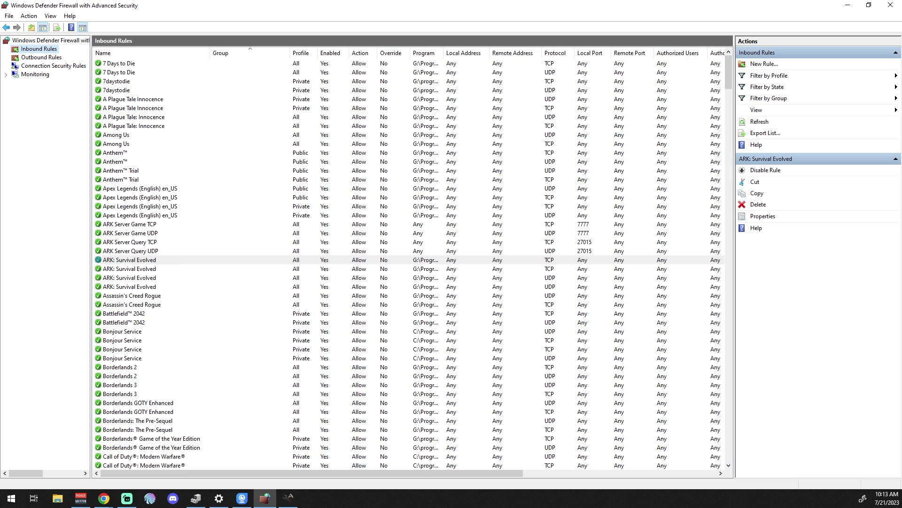
Check the ARK Server Game and ARK Server Query inbound rules for TCP and UDP, then minimize the firewall window
click(130, 224)
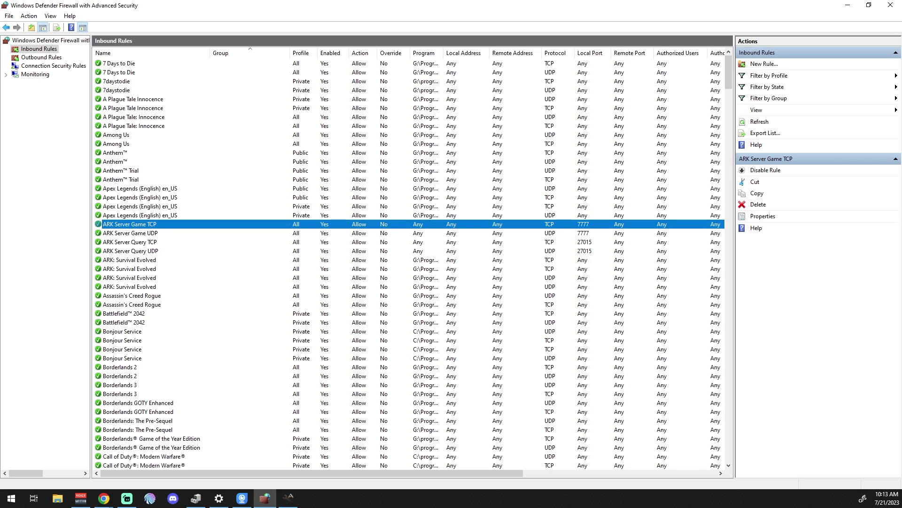
click(129, 233)
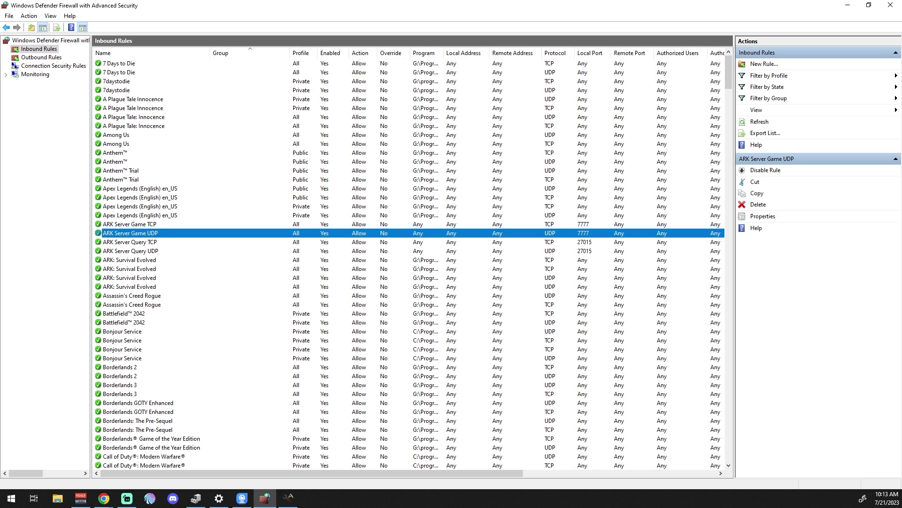
click(130, 242)
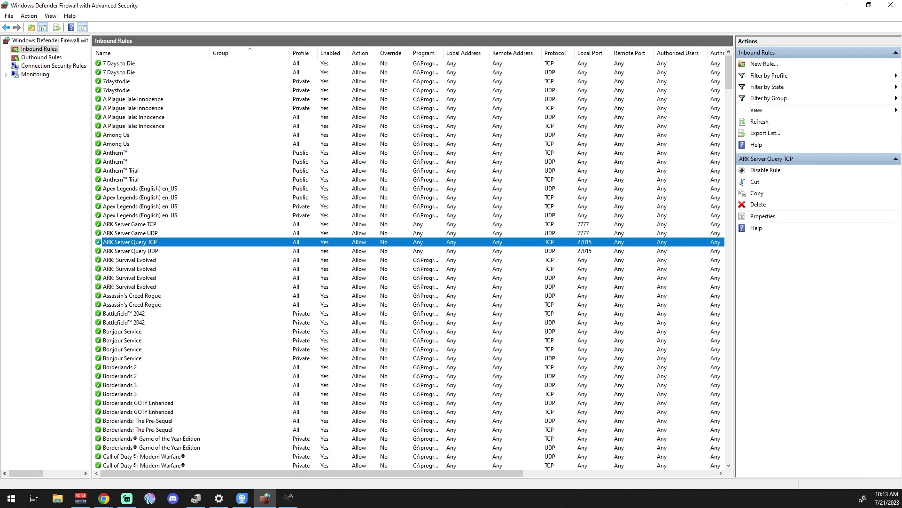
click(129, 251)
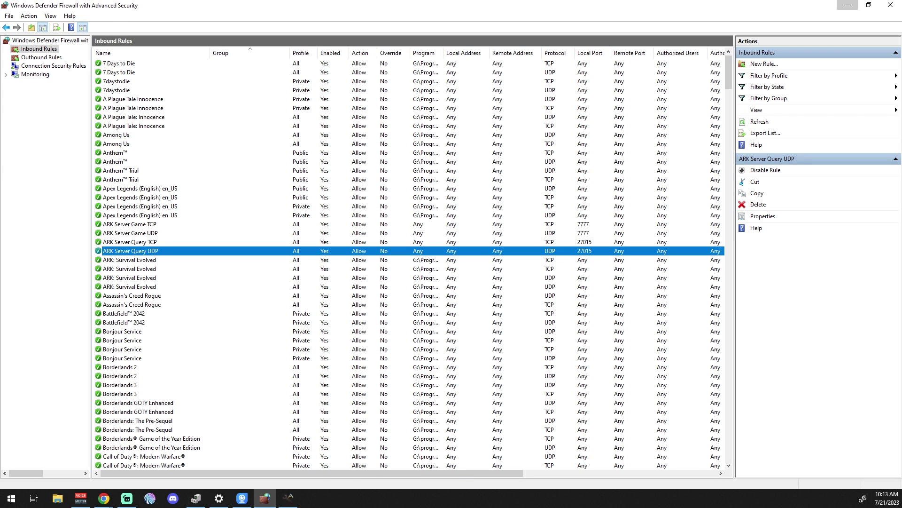
click(849, 6)
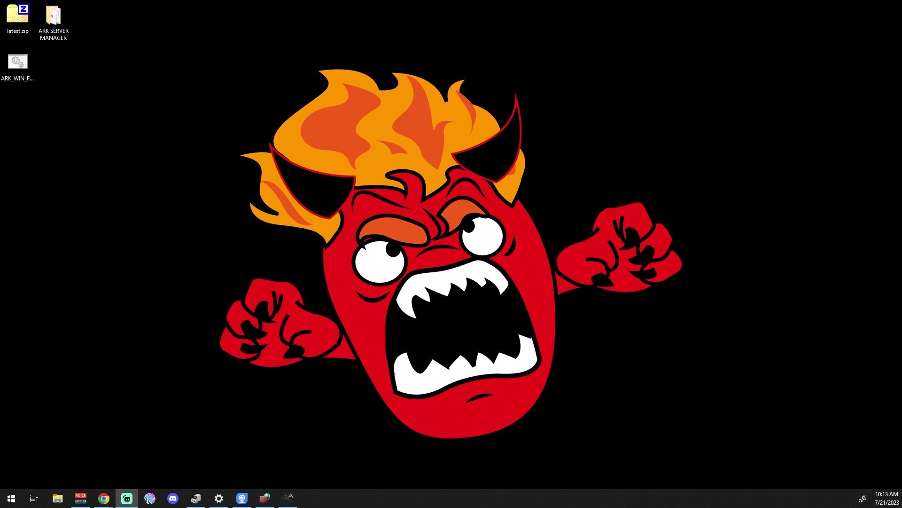
Open ARK_WIN_FIREWALL.bat in Notepad++, dismiss the plugin update dialog, highlight the first rule's name, and minimize the editor
right_click(25, 59)
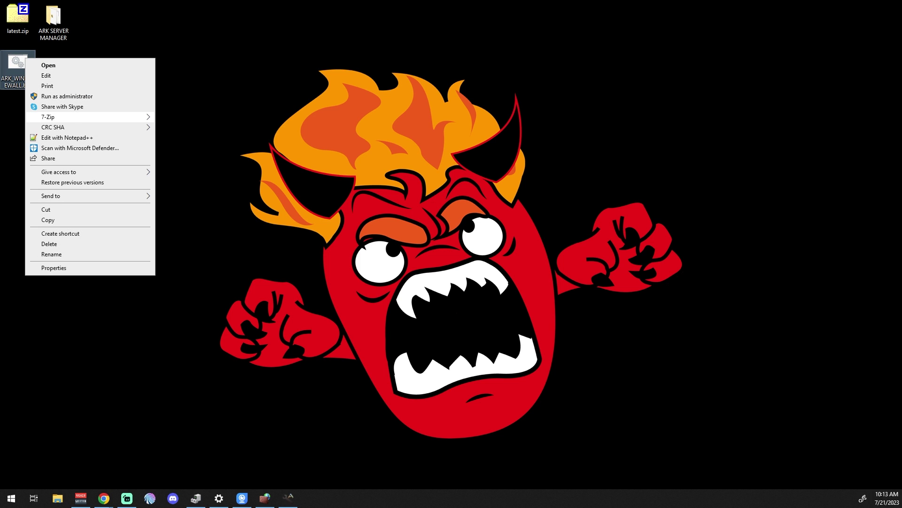
click(66, 137)
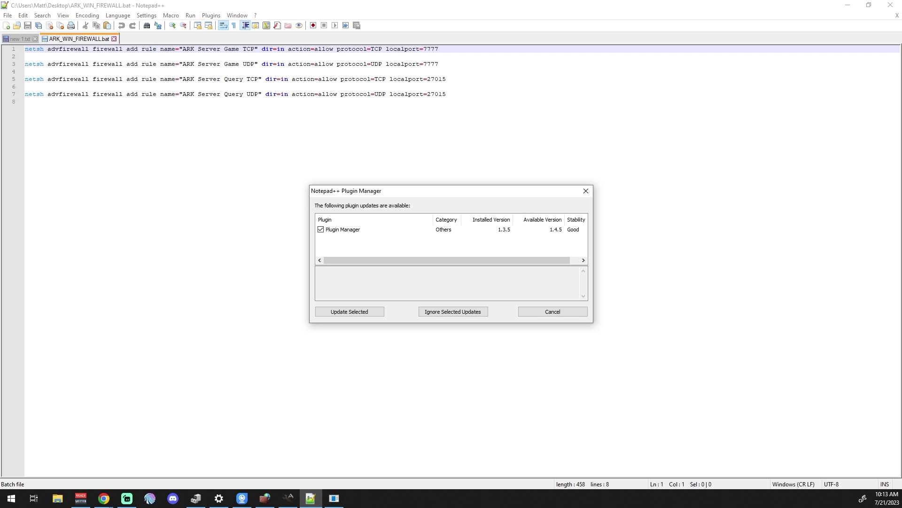
key(Escape)
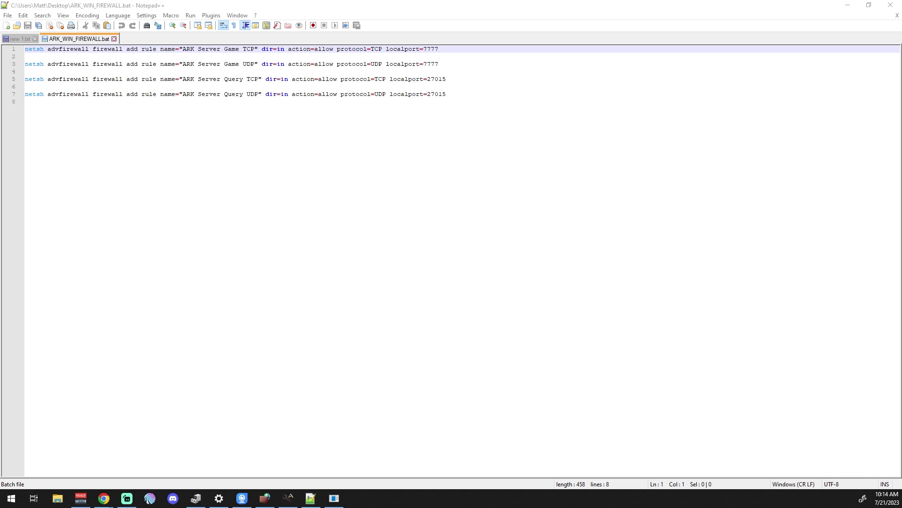
drag(255, 48, 194, 48)
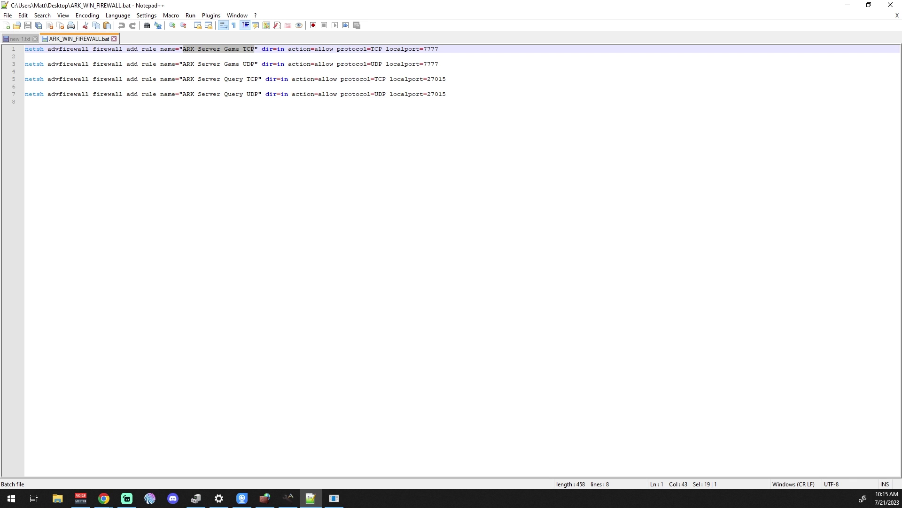
click(848, 4)
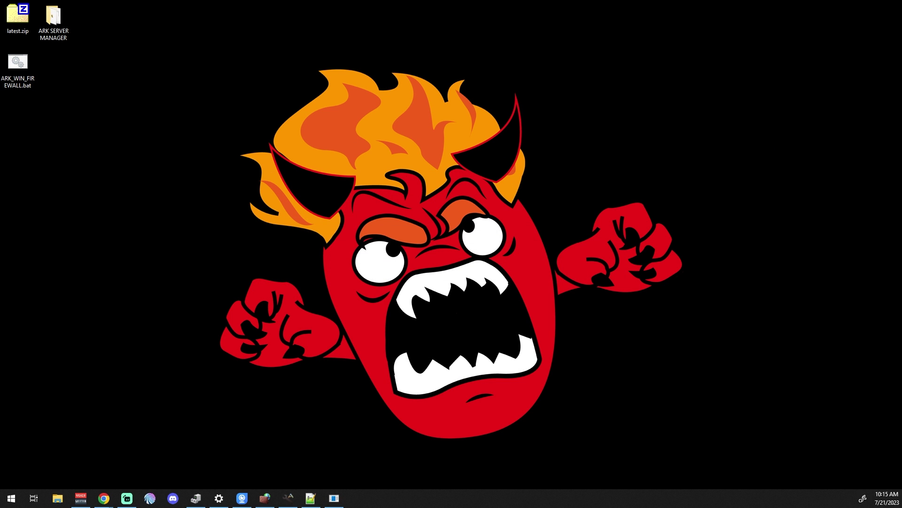
Switch to Windows Defender Firewall, start a new inbound rule of type Port, and continue to its protocol and port settings
click(265, 498)
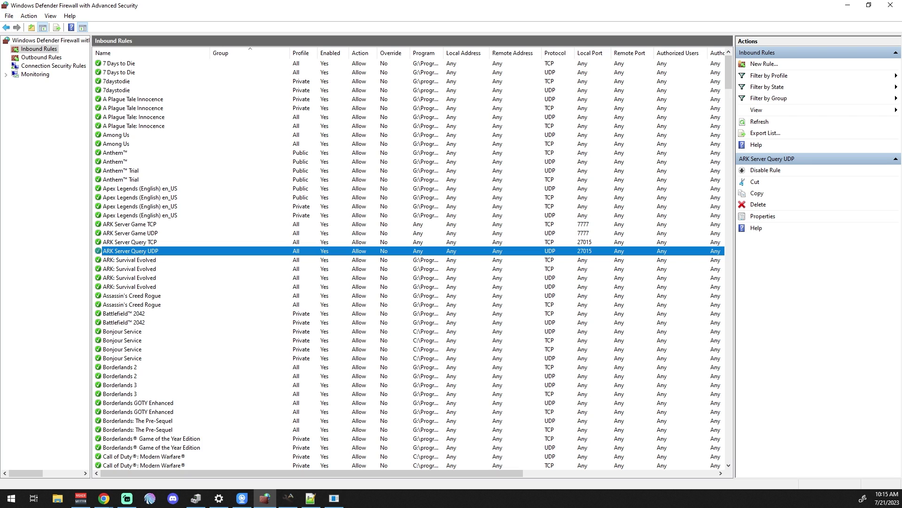
right_click(29, 49)
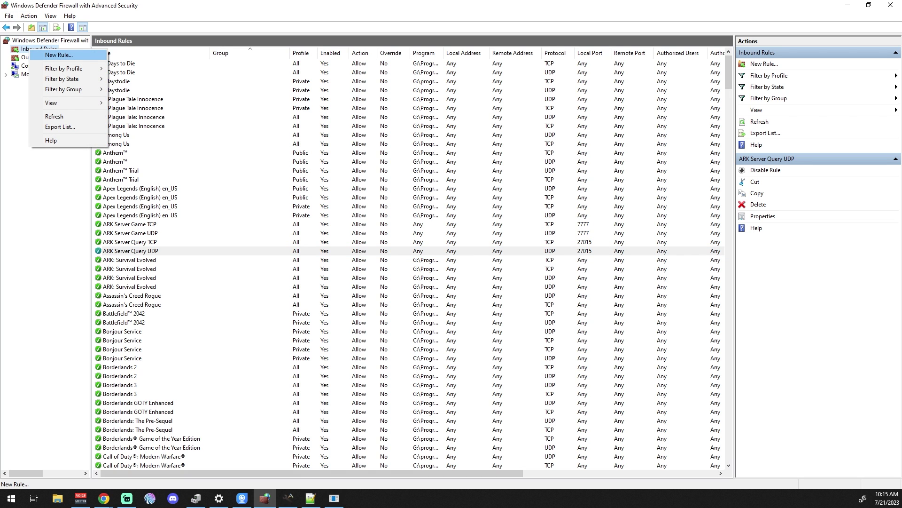
click(44, 55)
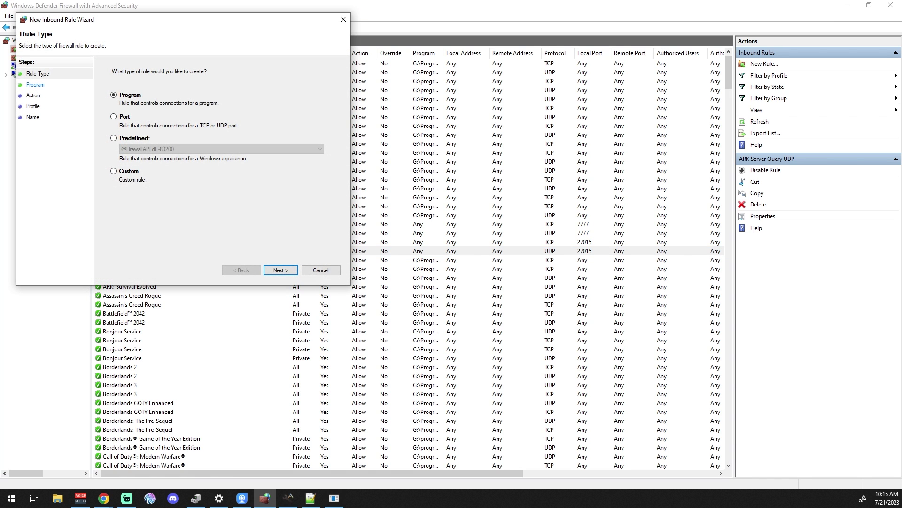
click(113, 116)
key(Return)
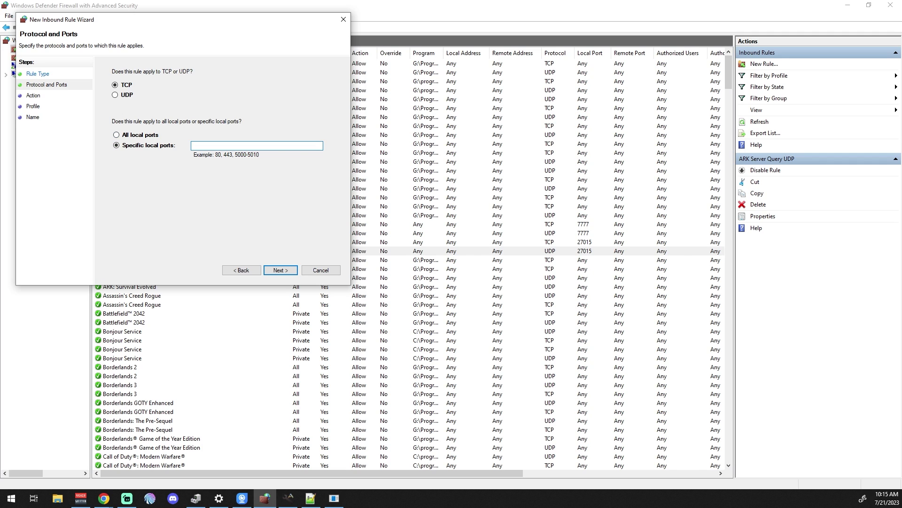
Create the inbound rule for TCP port 7778, allowing the connection on all profiles, and name it ARK SERVER THE ISLAND
text(7778)
key(Return)
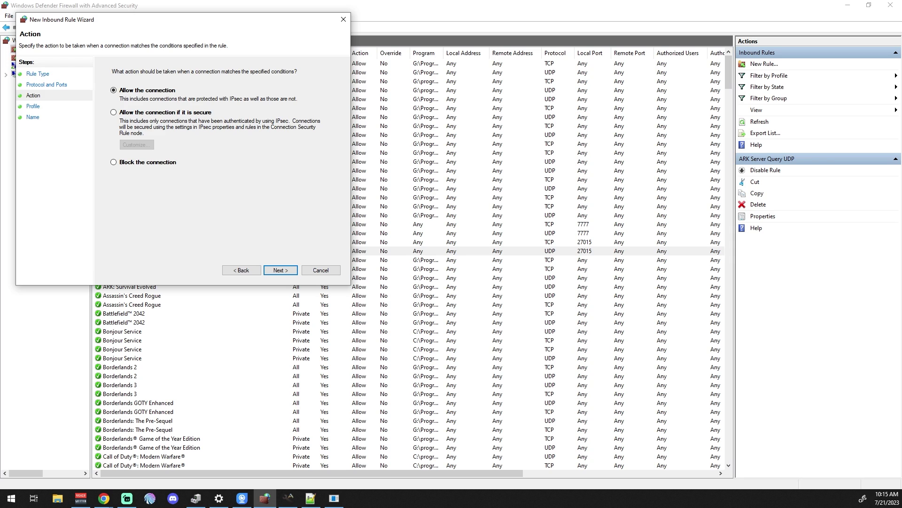
key(Return)
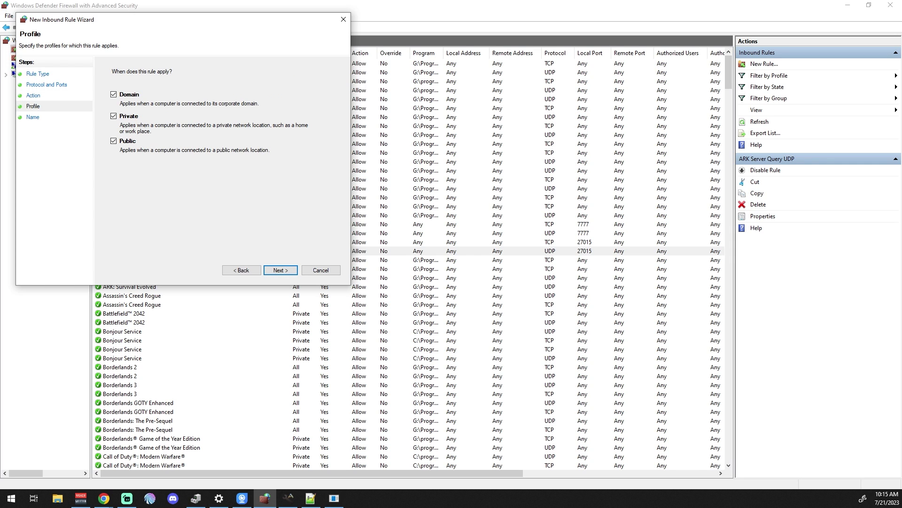
key(Return)
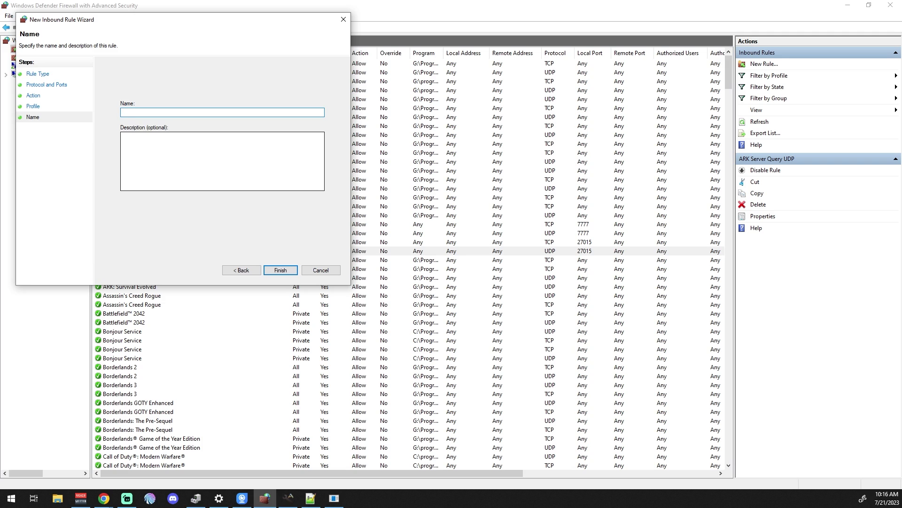
text(ARK SERVER THE ISLAND)
key(Return)
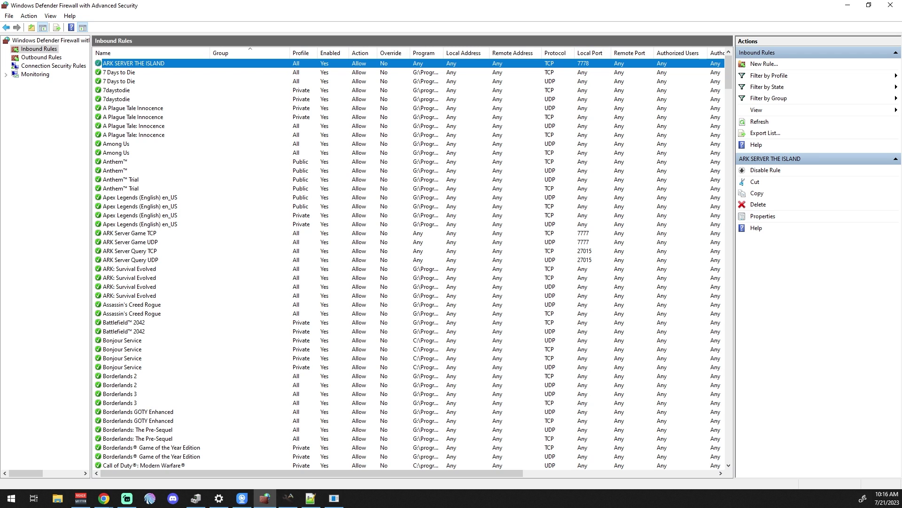
Copy the ARK SERVER THE ISLAND inbound rule, paste a duplicate of it, and select the duplicate
right_click(588, 63)
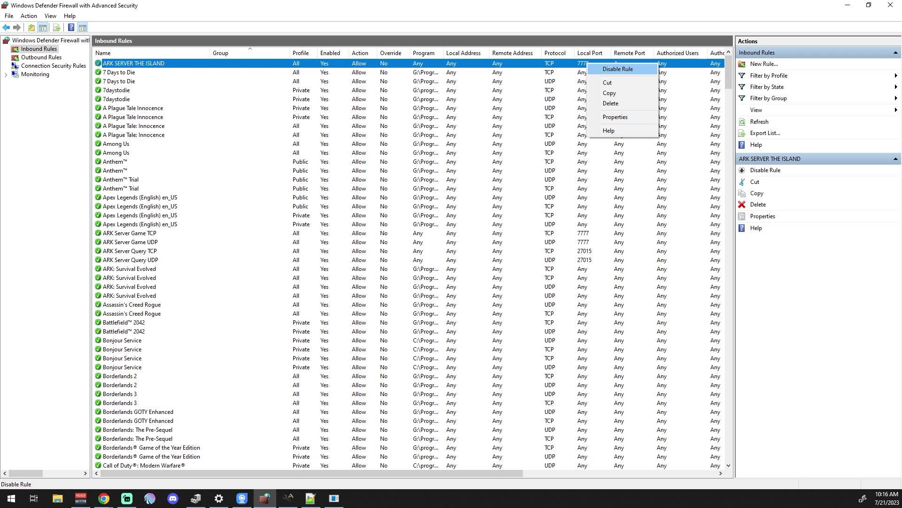
key(Return)
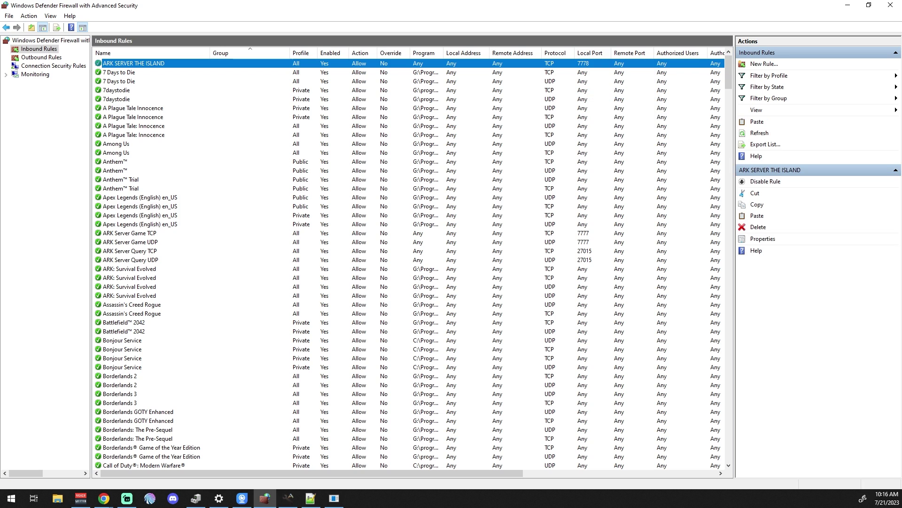
right_click(132, 65)
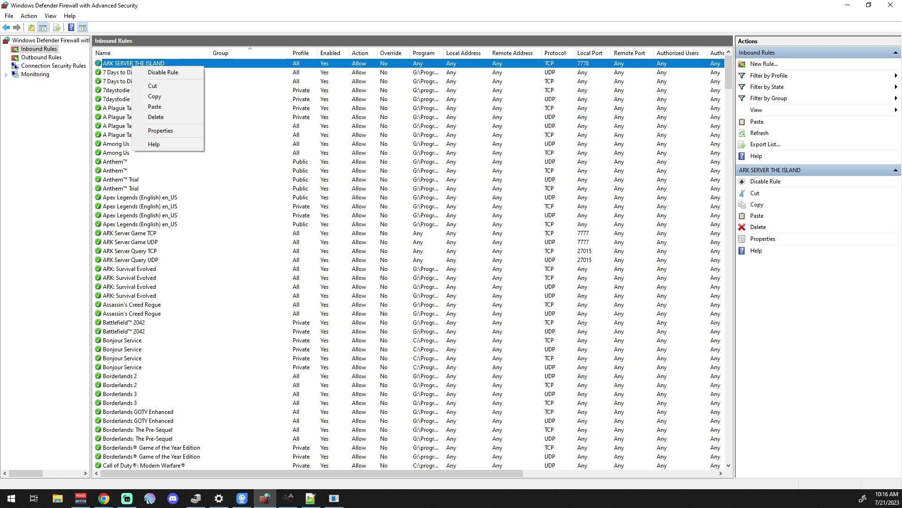
click(146, 107)
click(175, 72)
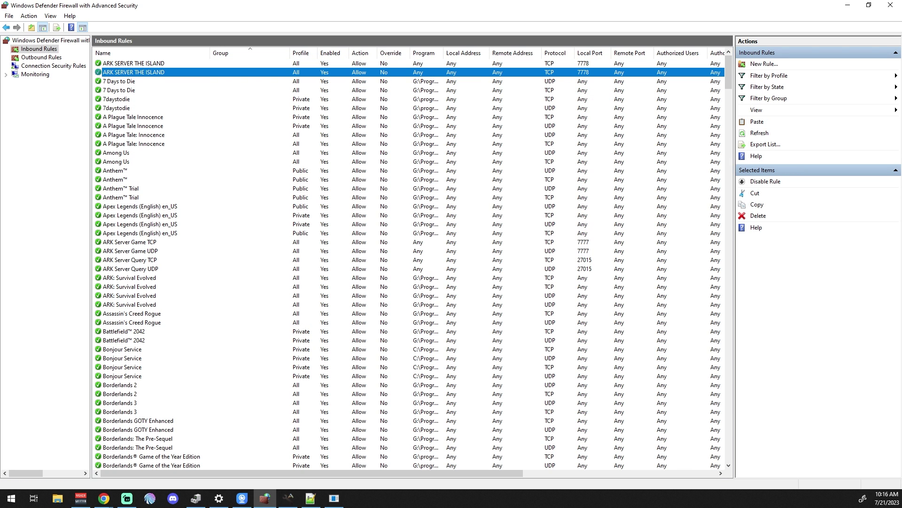
Change the protocol type of the duplicated ARK SERVER THE ISLAND rule to UDP in its properties and apply the change
right_click(175, 72)
key(Down)
key(Down)
key(Down)
key(Down)
key(Down)
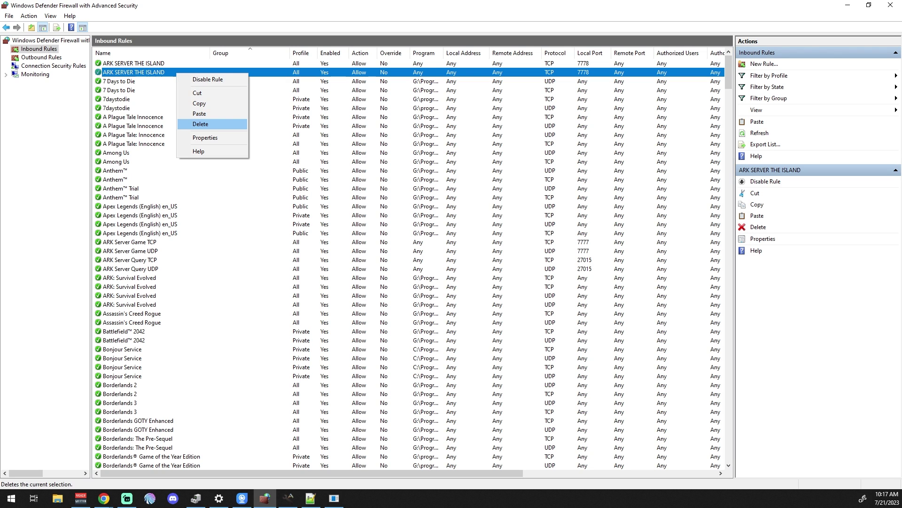
key(Down)
key(Down)
key(Down)
key(Up)
key(Up)
key(Return)
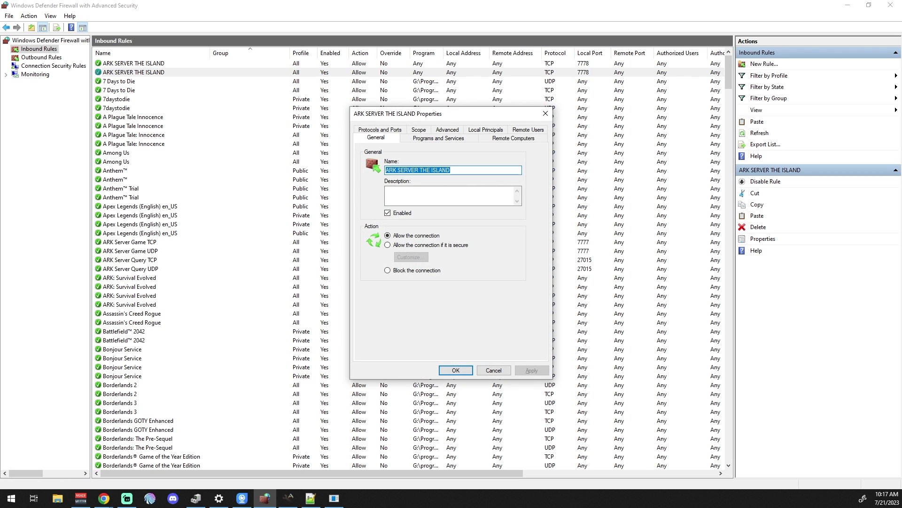
key(ctrl+Tab)
key(ctrl+Tab)
key(ctrl+Tab)
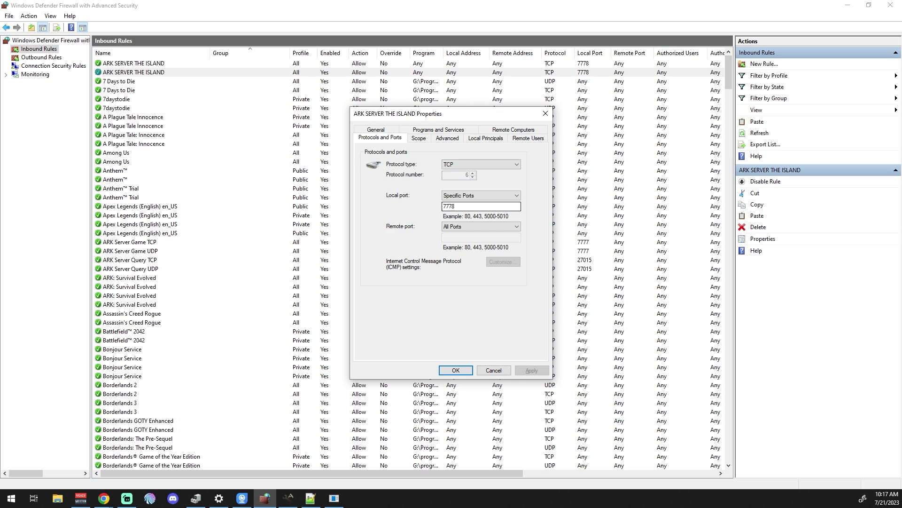
key(alt+Down)
key(Down)
key(Return)
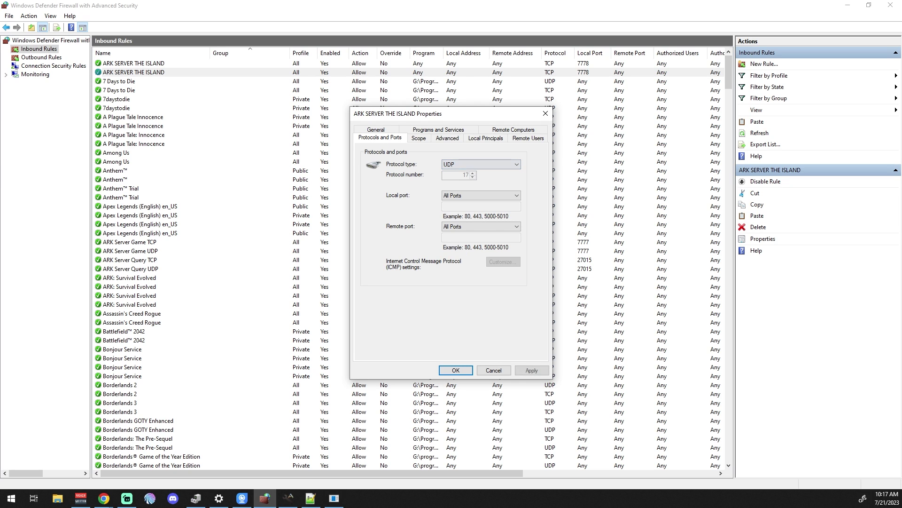
key(alt+a)
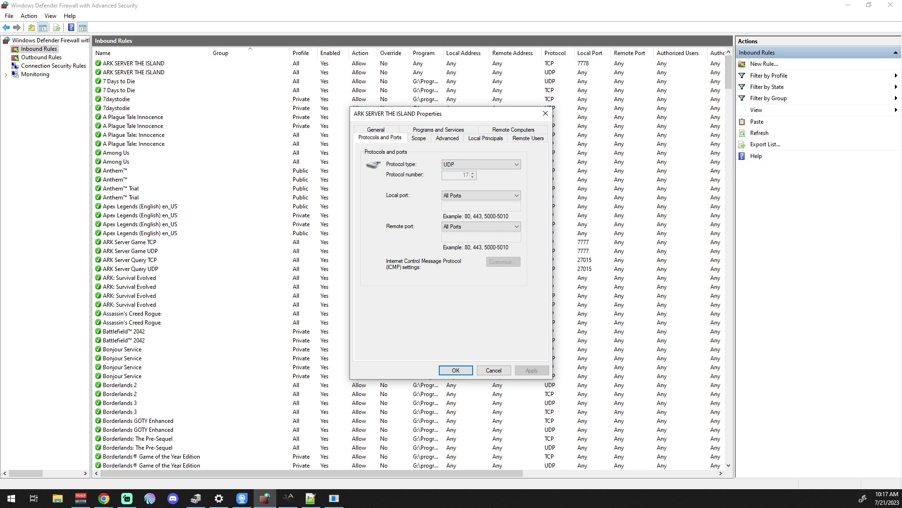
key(Return)
Check the two ARK SERVER THE ISLAND rules one after the other, and switch to Chrome
click(117, 153)
key(Home)
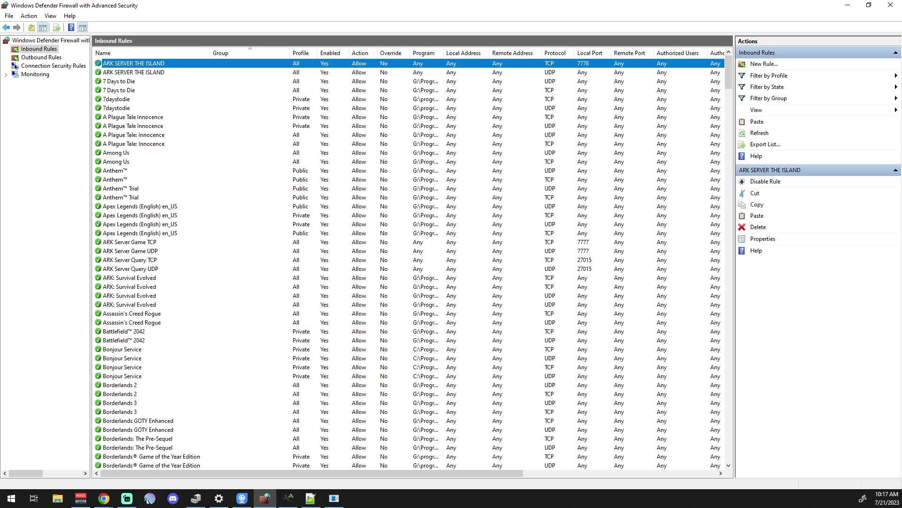
key(Down)
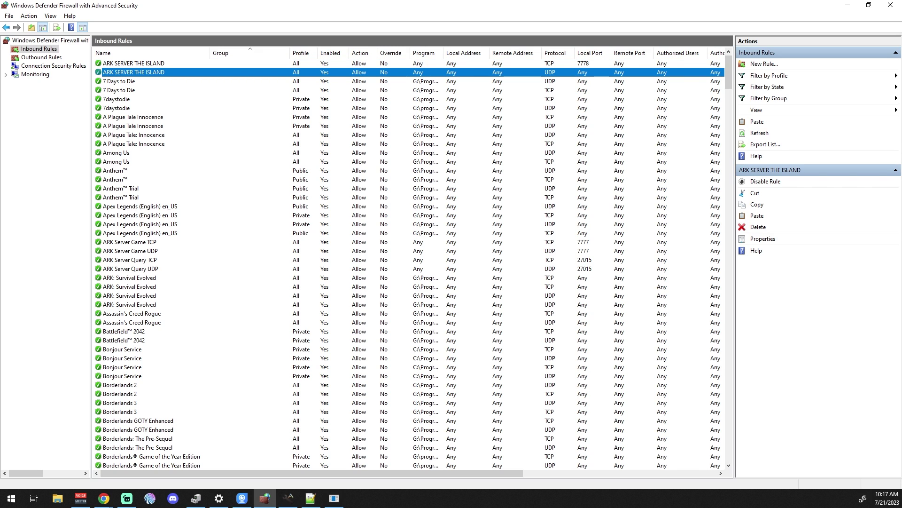
key(alt+Tab)
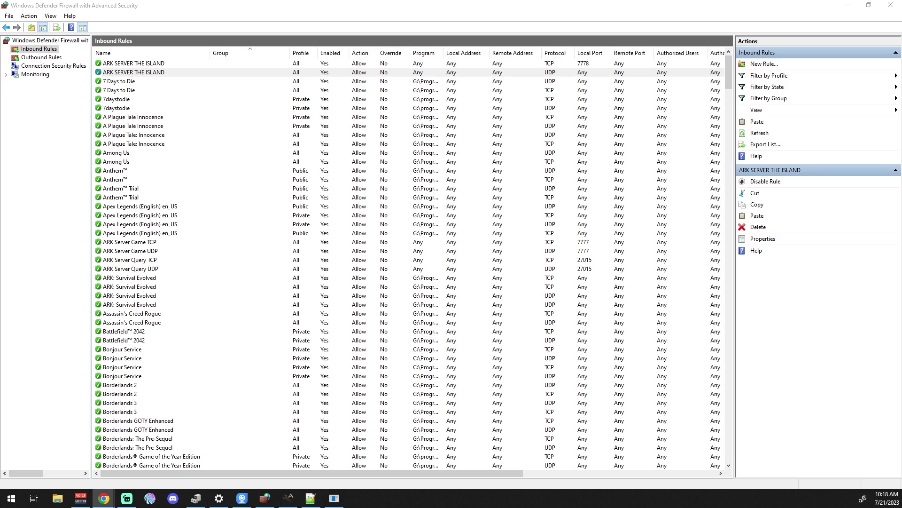